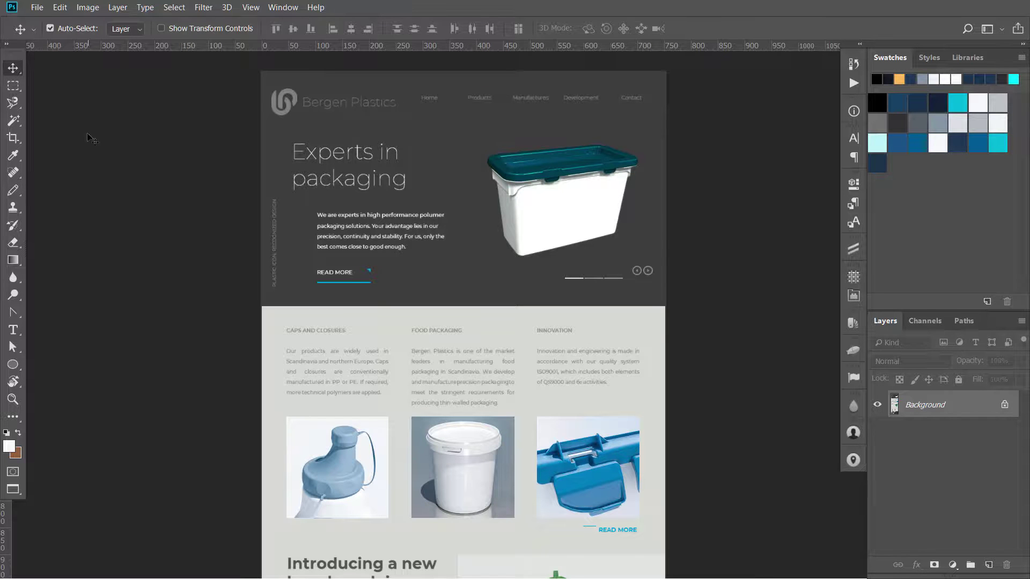
# - Marquee regions of the mockup, including a narrow vertical strip to check alignment
pyautogui.click(13, 86)
pyautogui.moveTo(453, 130); pyautogui.dragTo(467, 253)
pyautogui.scroll(1, 491, 387)
pyautogui.scroll(-7, 491, 387)
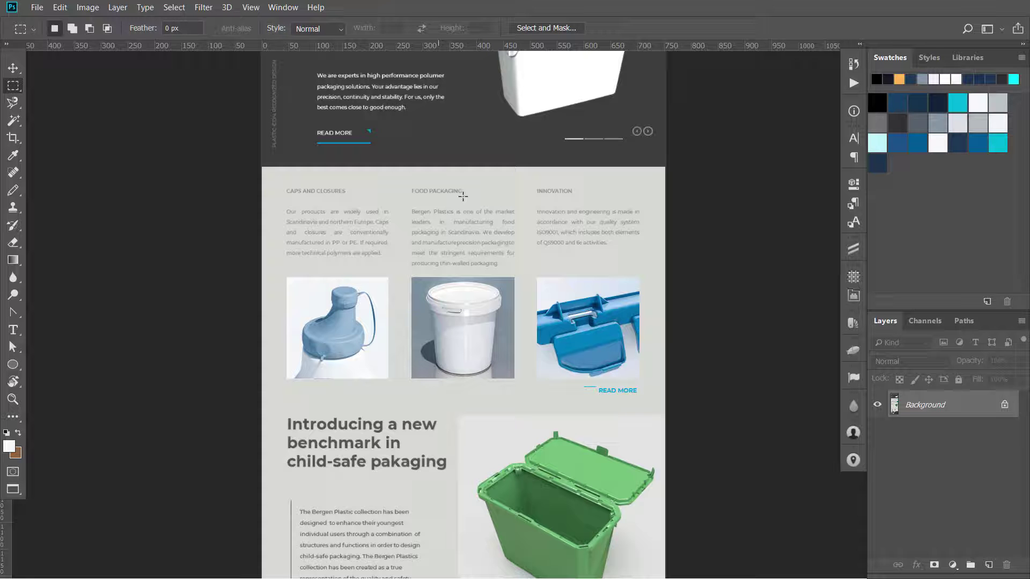
pyautogui.moveTo(521, 178); pyautogui.dragTo(531, 337)
pyautogui.click(522, 367)
# - Outline the 'Introducing a new benchmark' headline and part of the footer contact details
pyautogui.scroll(-10, 400, 442)
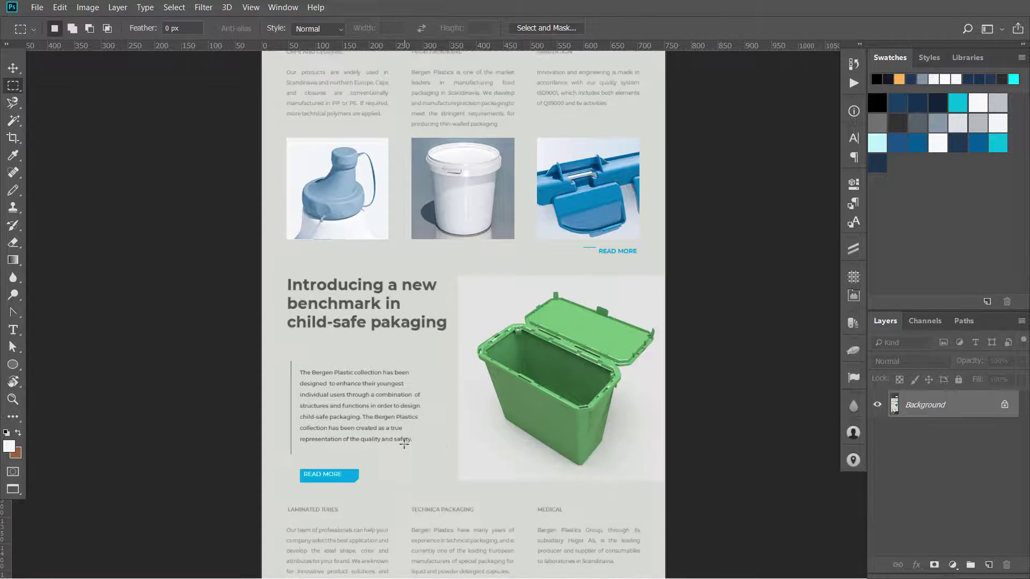
pyautogui.scroll(-10, 400, 441)
pyautogui.scroll(9, 393, 425)
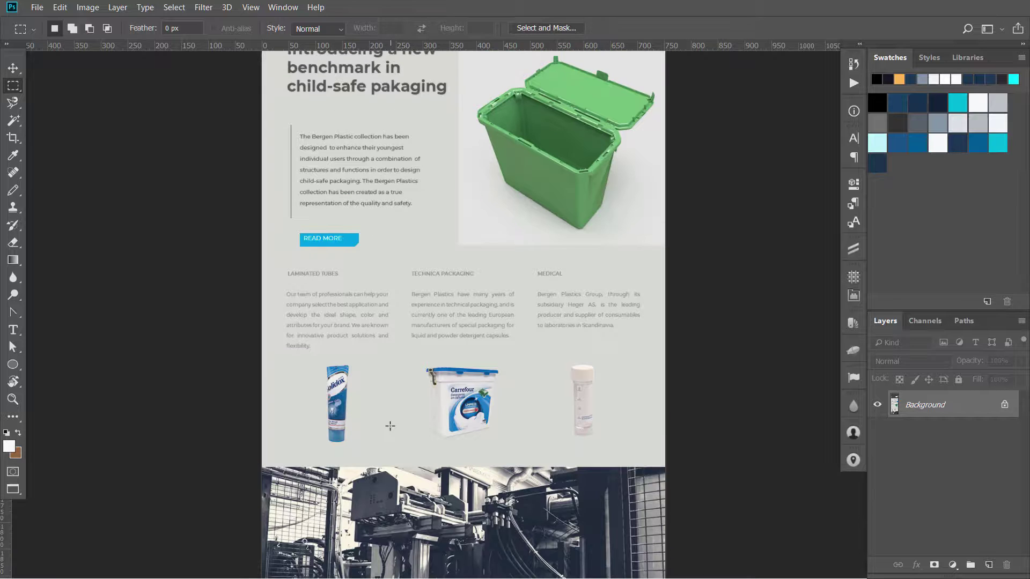
pyautogui.moveTo(278, 150); pyautogui.dragTo(454, 229)
pyautogui.click(439, 290)
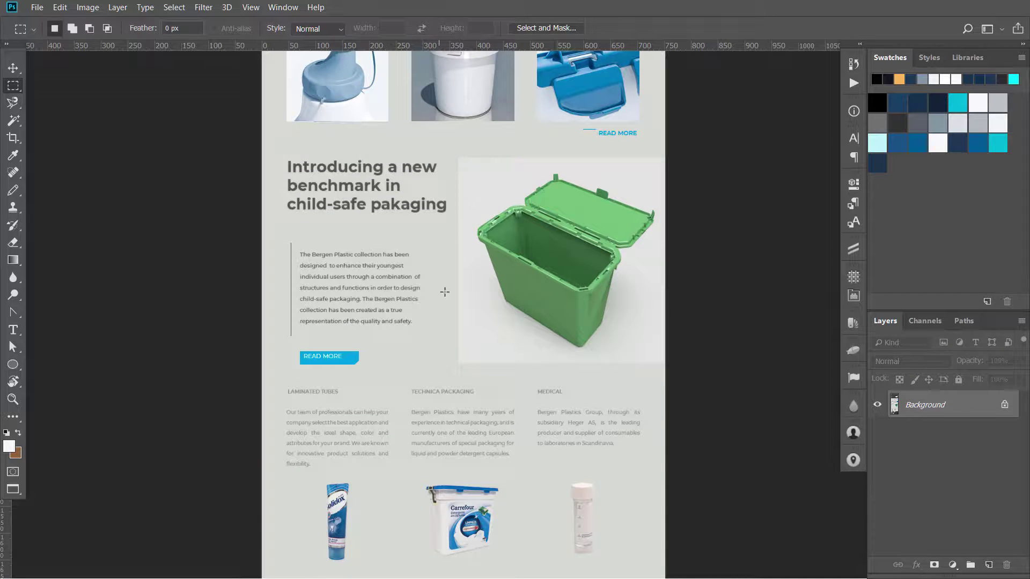
pyautogui.scroll(-7, 432, 411)
pyautogui.scroll(-6, 431, 414)
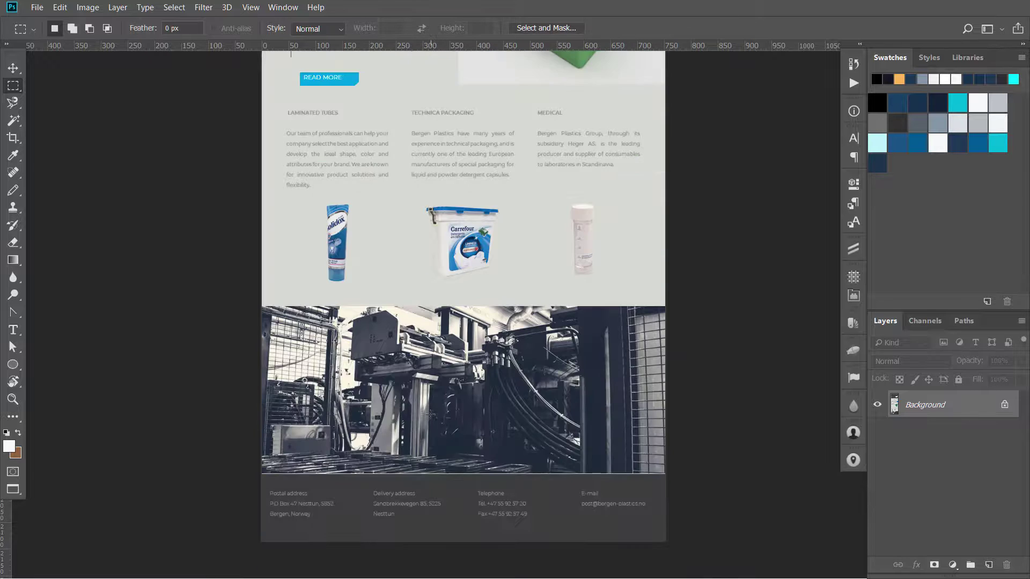
pyautogui.moveTo(544, 426); pyautogui.dragTo(563, 471)
pyautogui.click(547, 469)
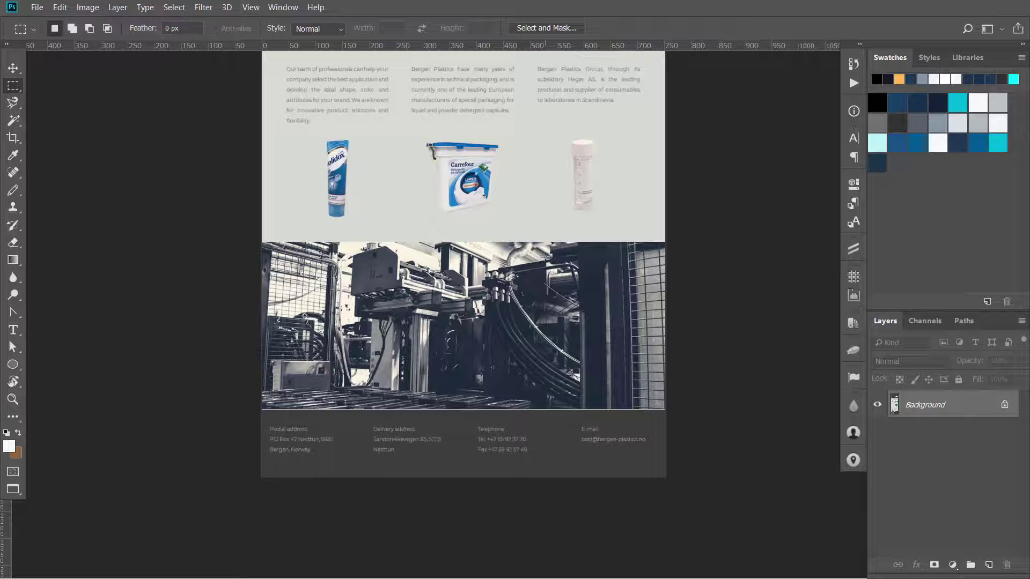
# - Pan back to the child-safe section and the dark Experts in packaging header
pyautogui.press('v')
pyautogui.moveTo(513, 209); pyautogui.dragTo(529, 453)
pyautogui.moveTo(488, 285); pyautogui.dragTo(487, 465)
pyautogui.moveTo(453, 333); pyautogui.dragTo(432, 430)
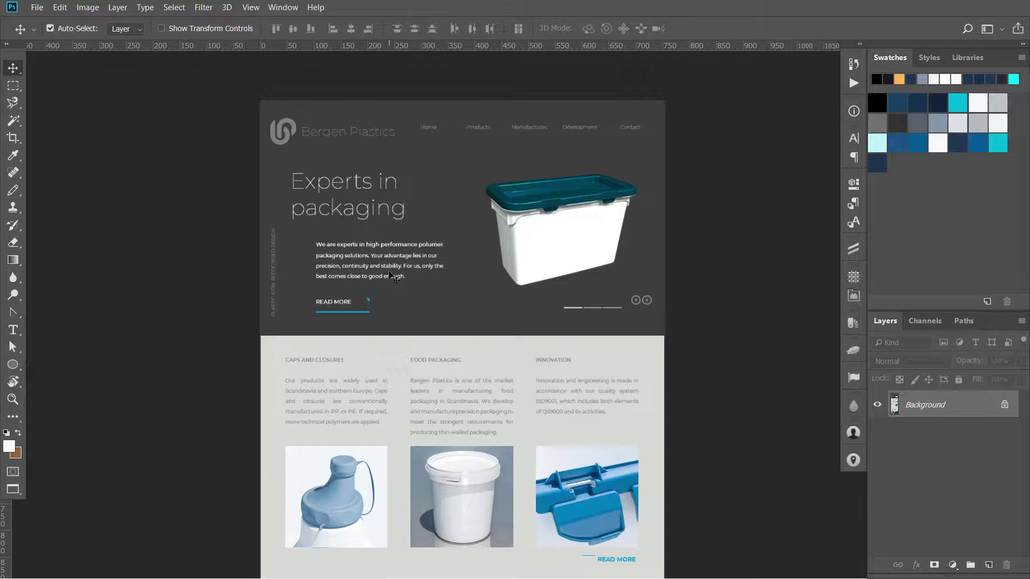
pyautogui.moveTo(484, 263); pyautogui.dragTo(390, 245)
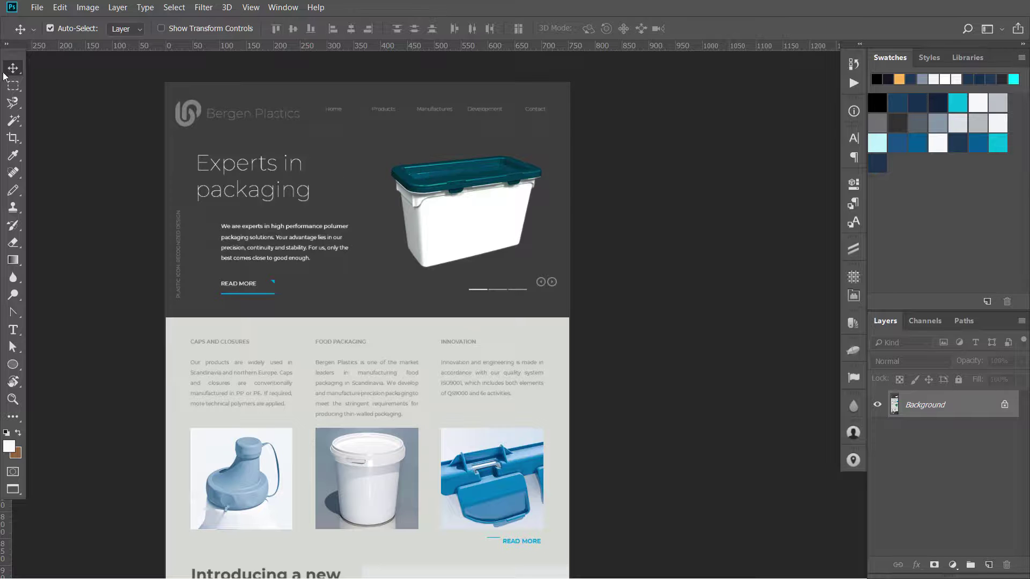
# - Create a new document from the Web Medium 1440 × 900 px preset
pyautogui.click(37, 7)
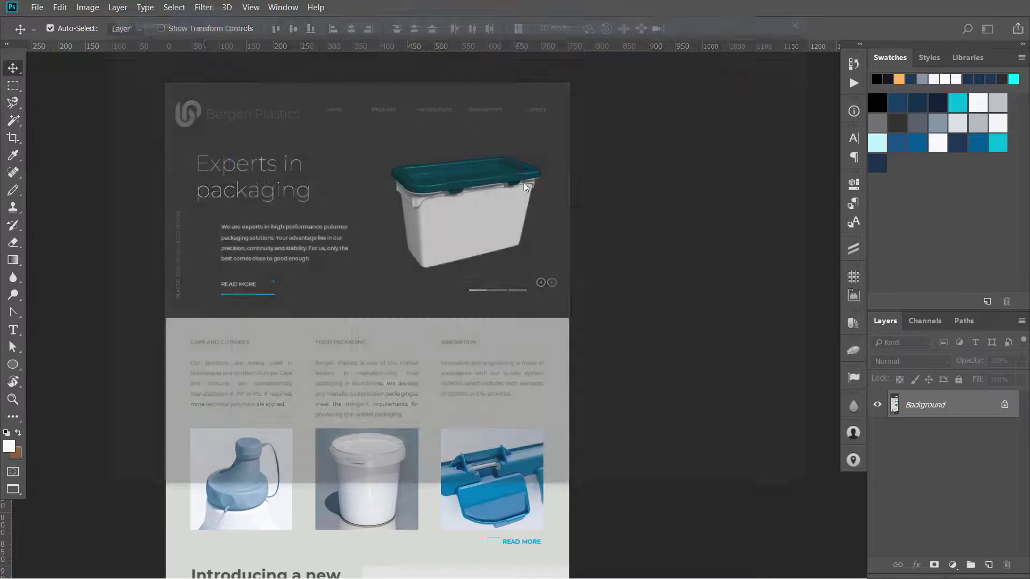
pyautogui.hotkey('ctrl', 'n')
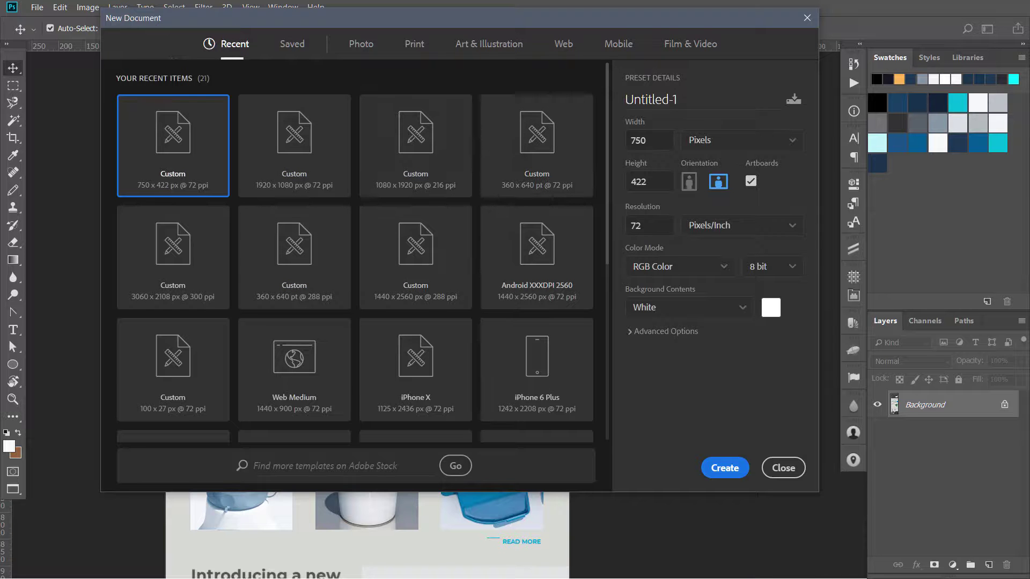
pyautogui.click(563, 45)
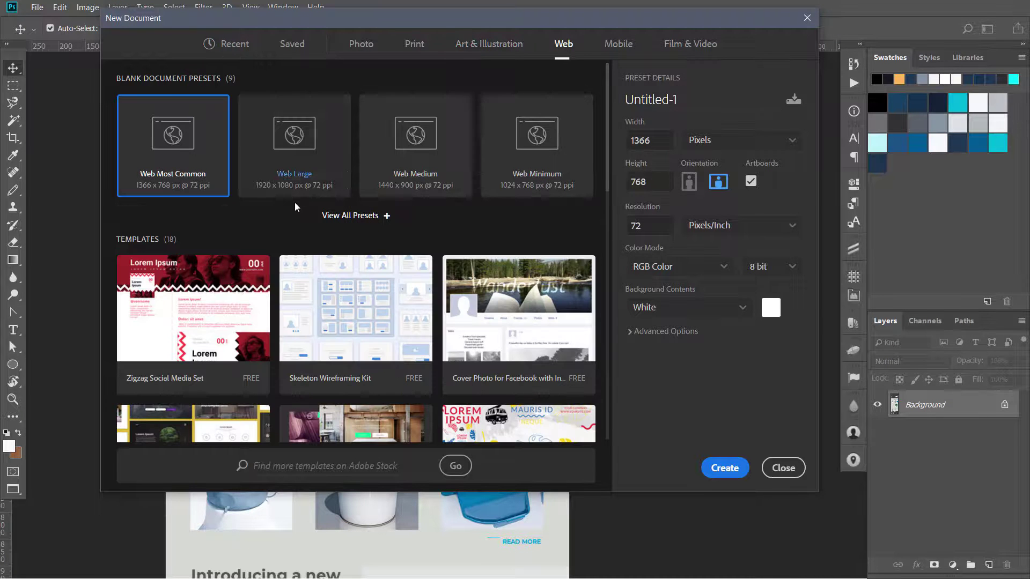
pyautogui.click(399, 177)
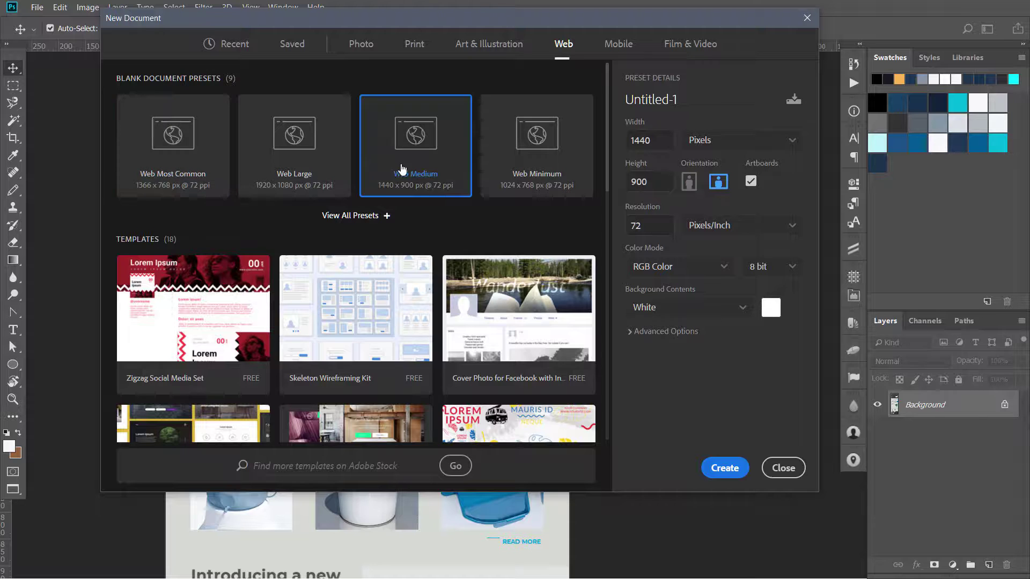
pyautogui.click(715, 470)
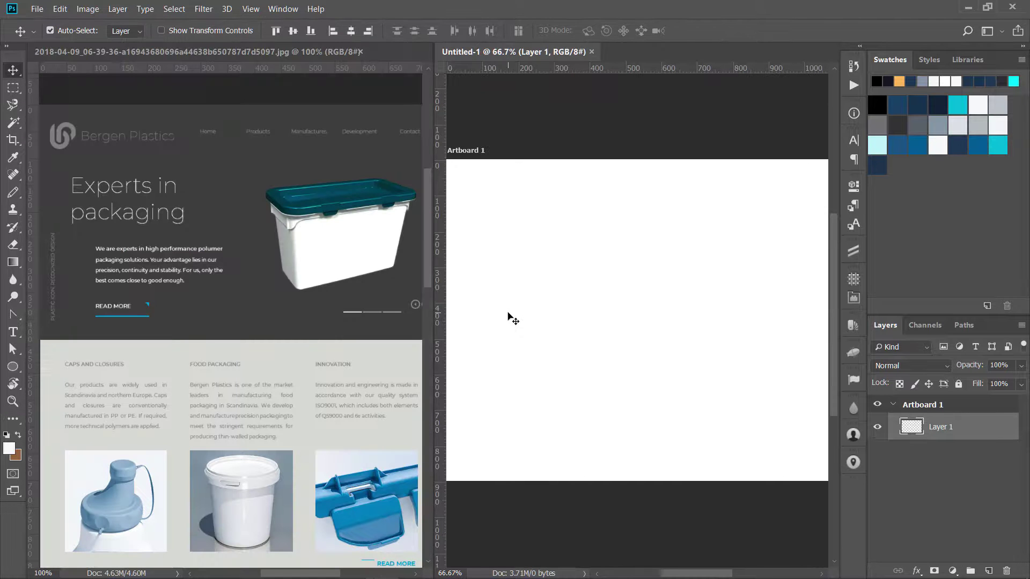
# - Zoom out on the artboard and draw Rectangle 1 across its top
pyautogui.moveTo(600, 253); pyautogui.dragTo(581, 201)
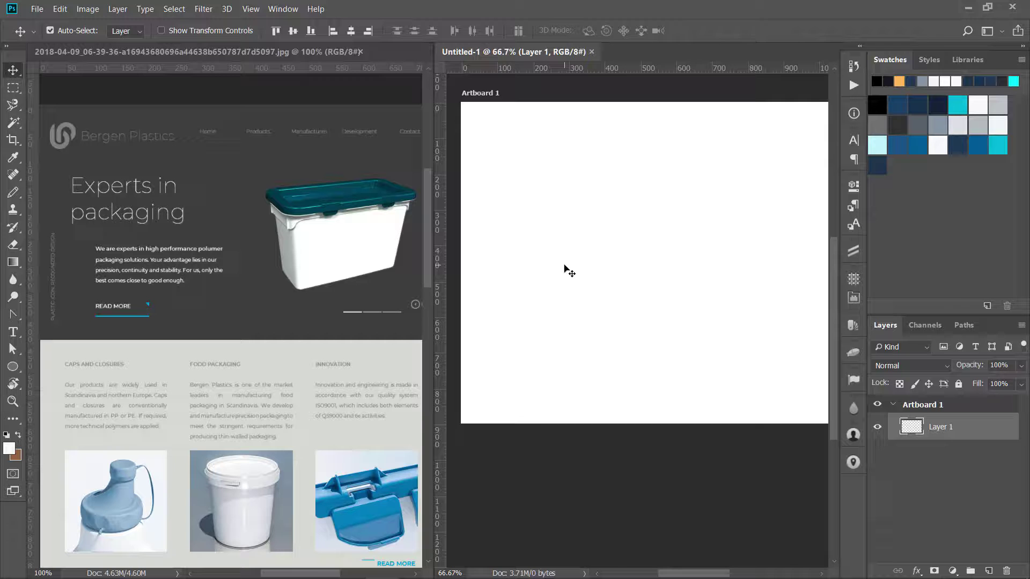
pyautogui.hotkey('ctrl', '-')
pyautogui.hscroll(2, 618, 193)
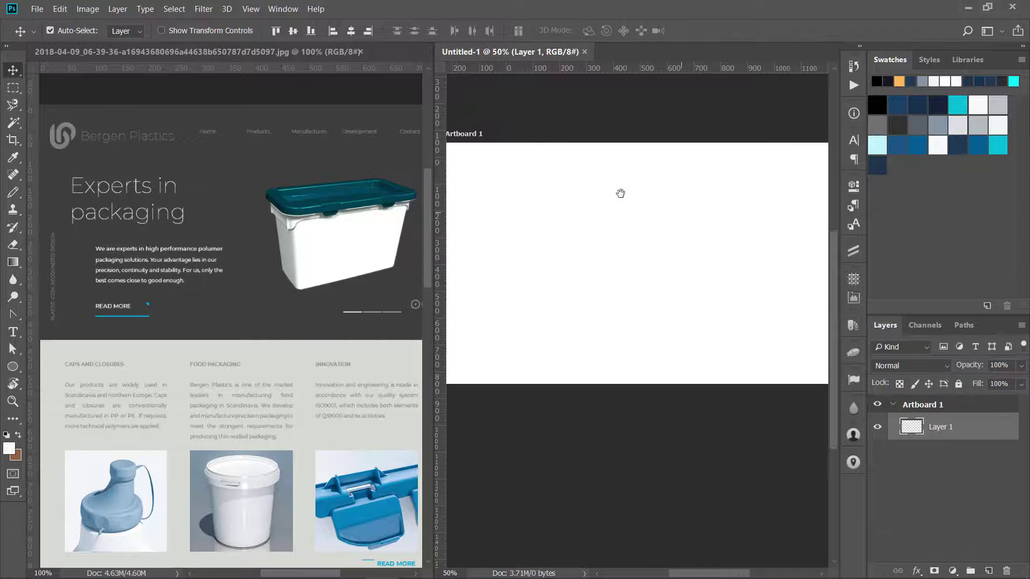
pyautogui.scroll(-1, 628, 184)
pyautogui.hotkey('ctrl', '-')
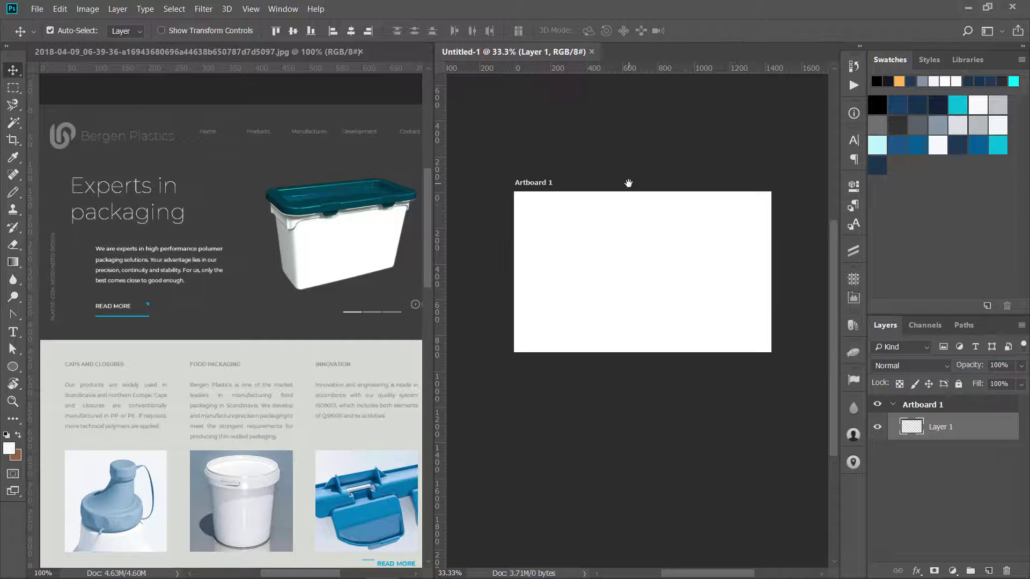
pyautogui.moveTo(657, 243); pyautogui.dragTo(642, 200)
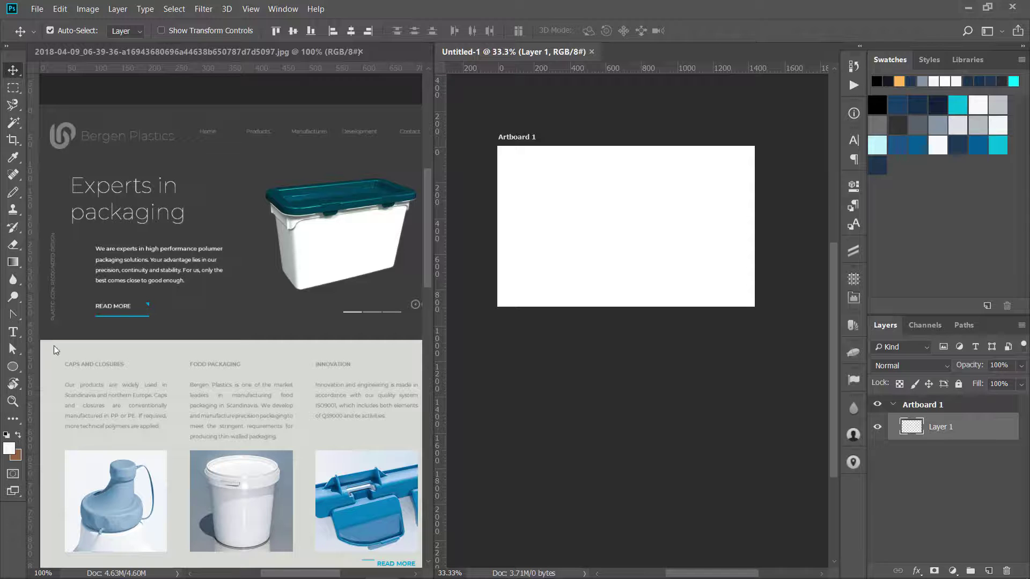
pyautogui.click(12, 366)
pyautogui.click(97, 364)
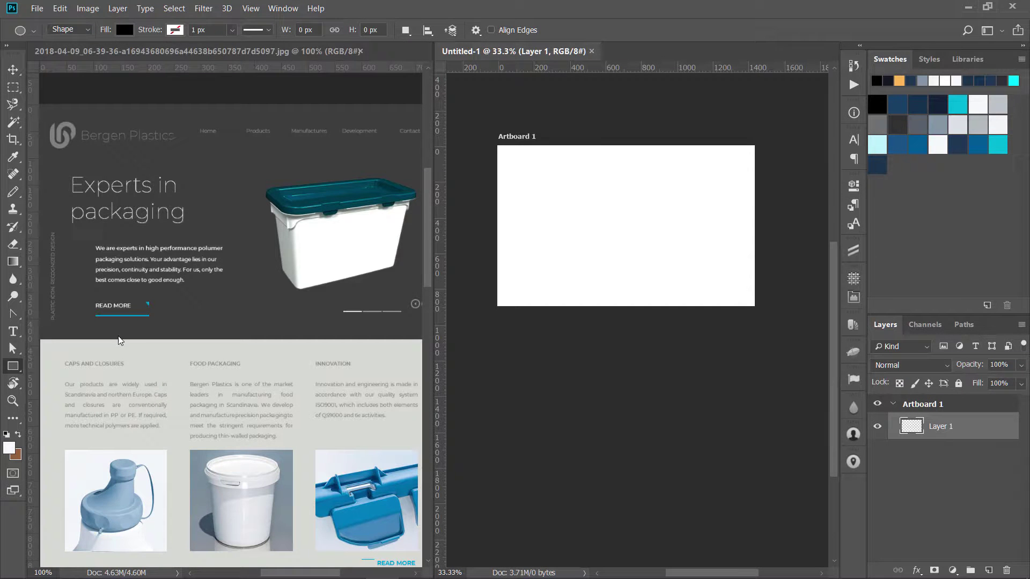
pyautogui.moveTo(488, 145); pyautogui.dragTo(771, 247)
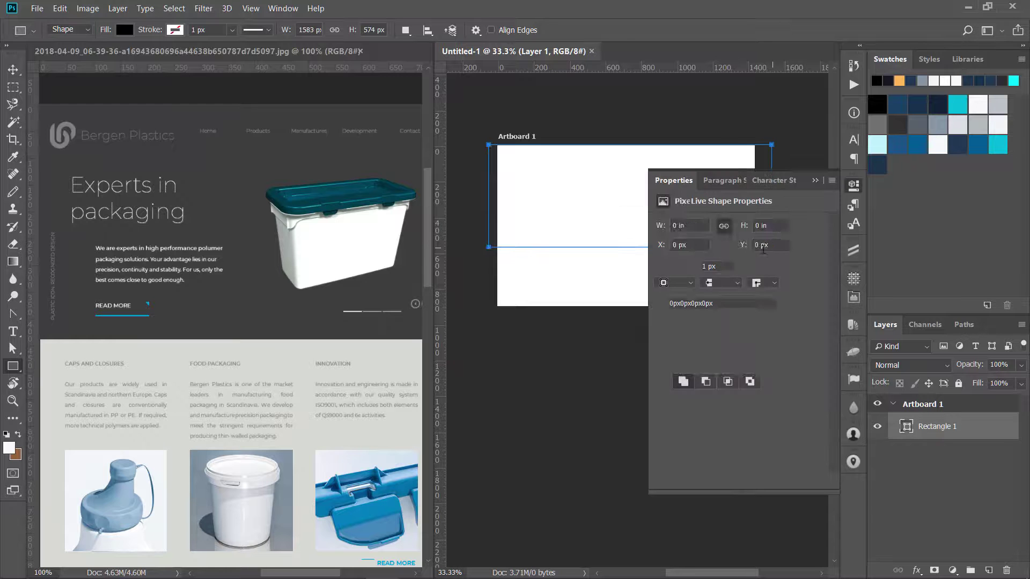
pyautogui.click(853, 184)
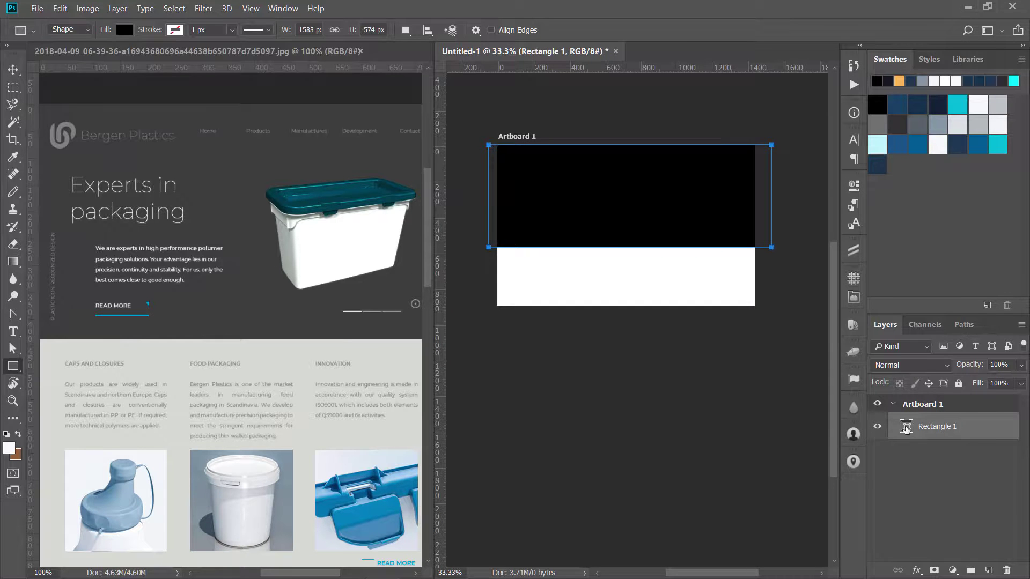
# - Fill Rectangle 1 with dark grey 242c2f and bring the Artboard 1 label into view
pyautogui.doubleClick(905, 427)
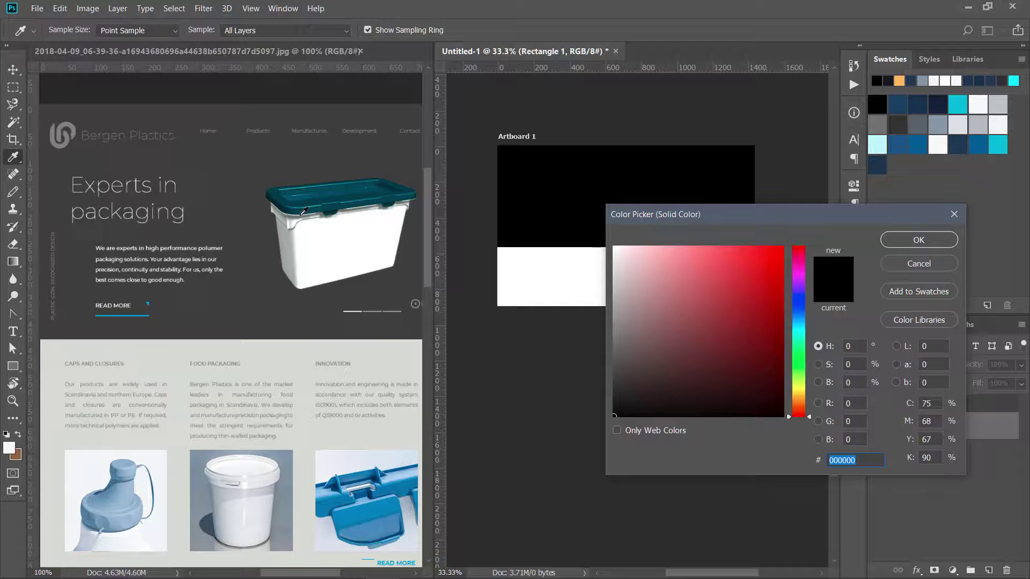
pyautogui.click(291, 199)
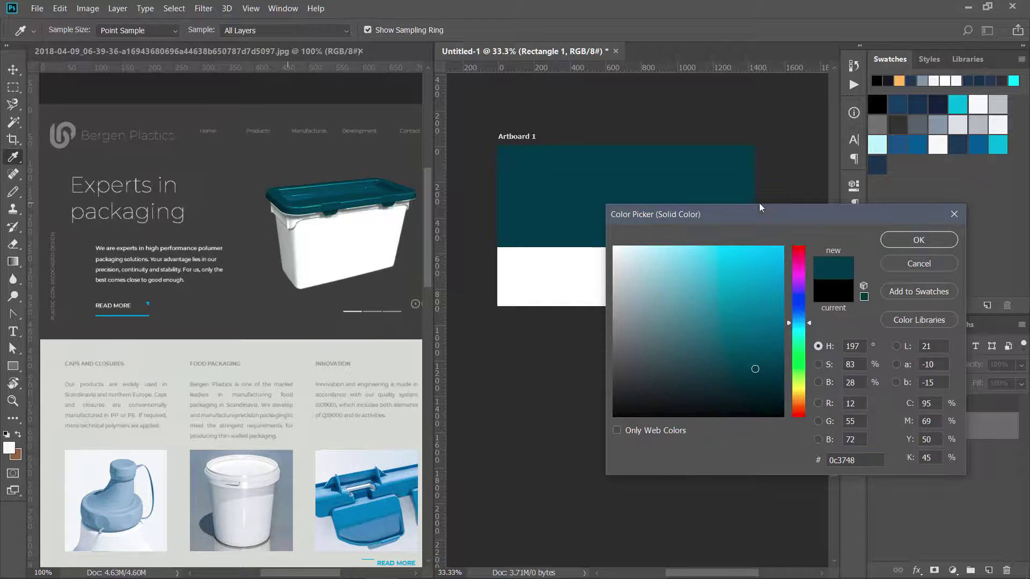
pyautogui.moveTo(775, 210); pyautogui.dragTo(792, 243)
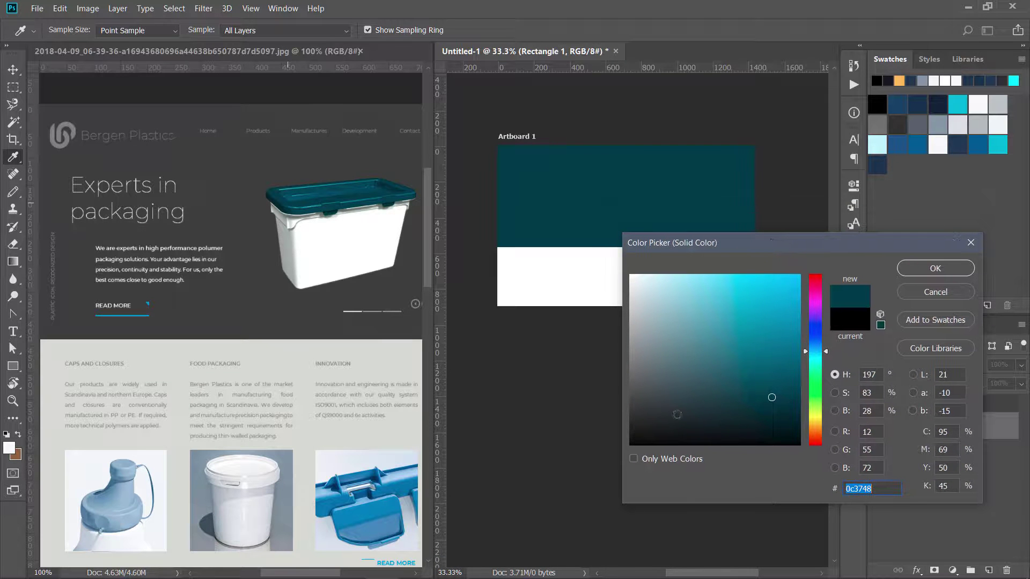
pyautogui.click(670, 413)
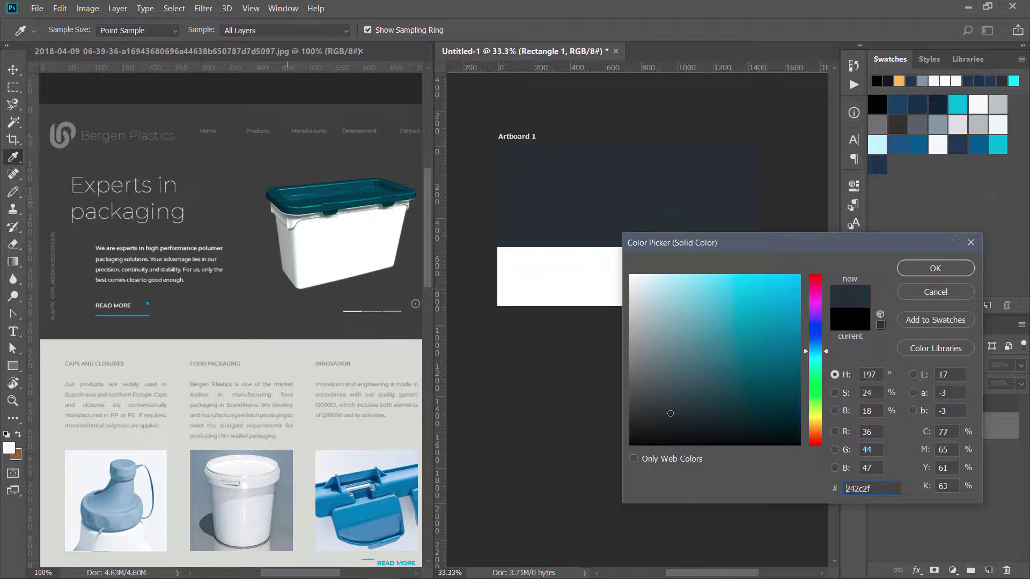
pyautogui.click(908, 270)
pyautogui.press('v')
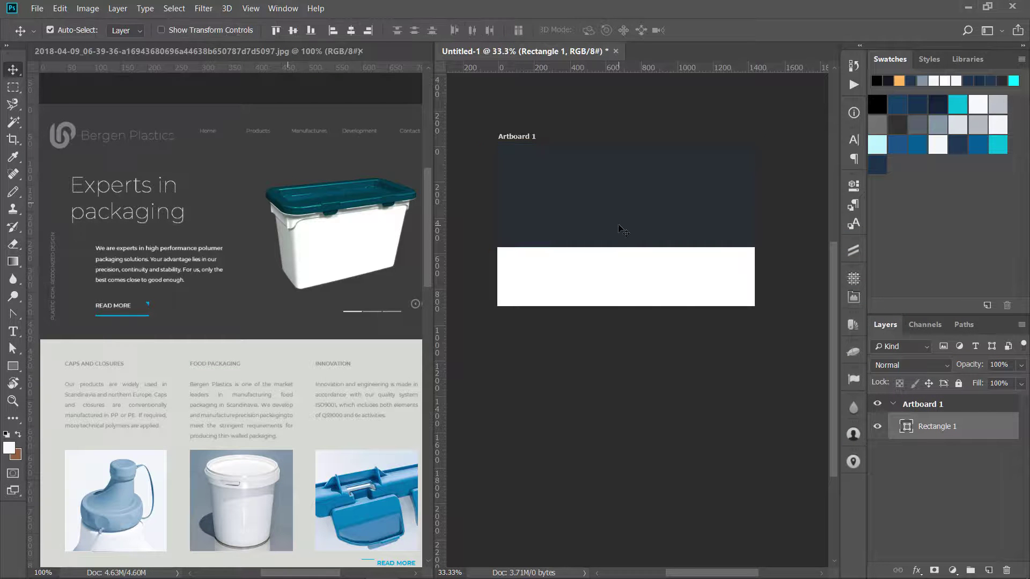
pyautogui.hotkey('ctrl', '+')
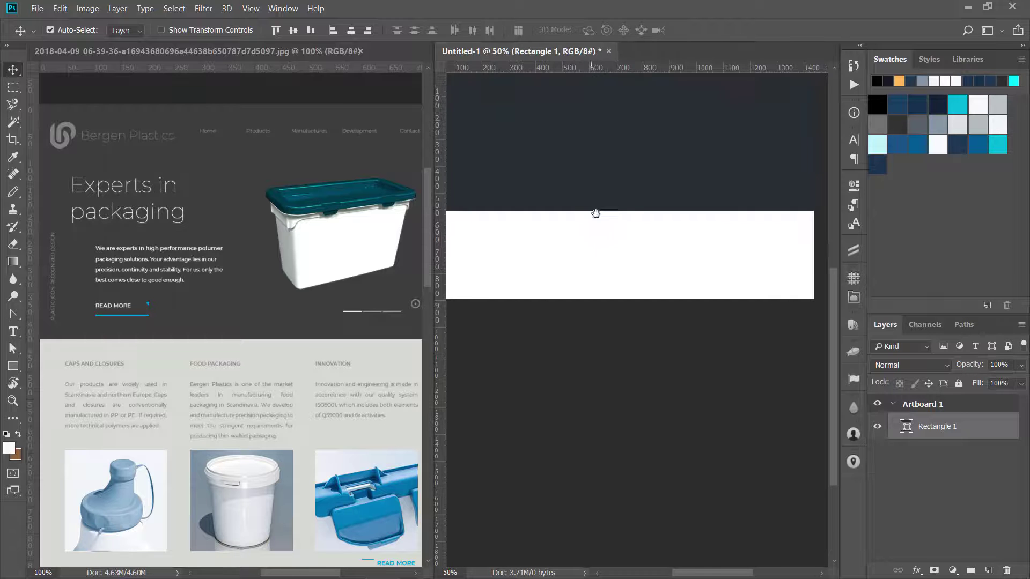
pyautogui.moveTo(596, 211); pyautogui.dragTo(627, 296)
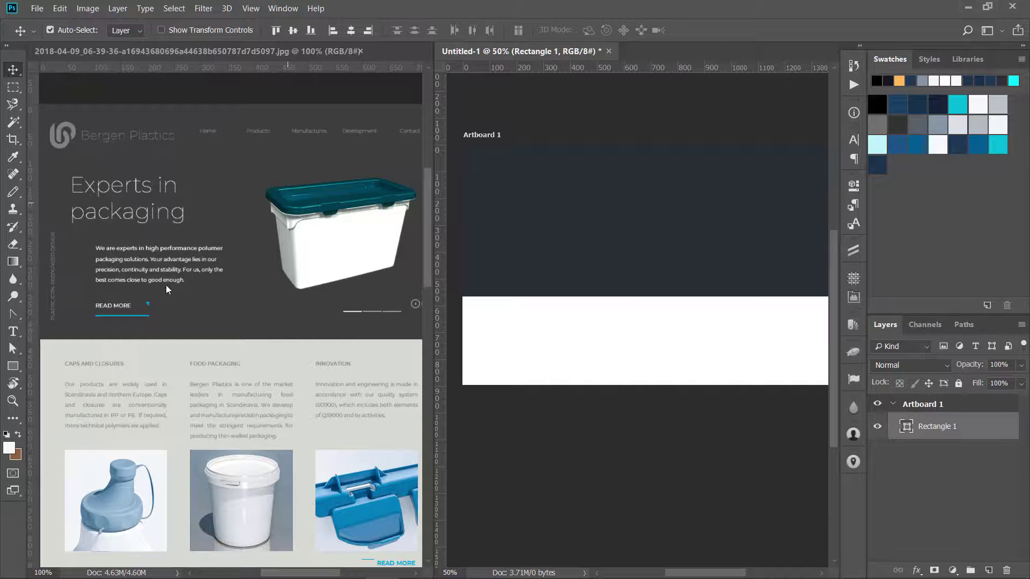
# - Draw Rectangle 2 below the dark header and nudge it up against it
pyautogui.click(13, 366)
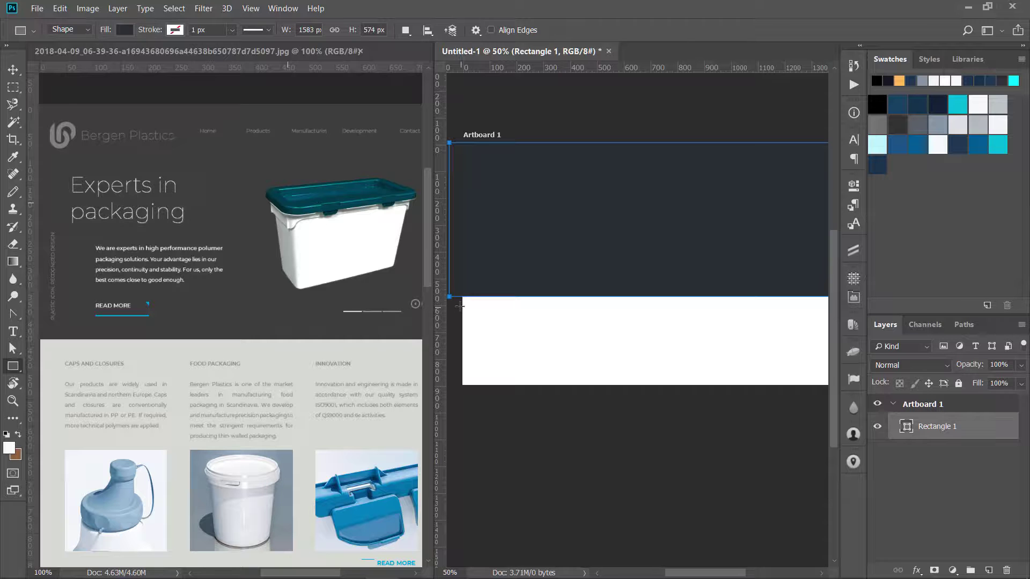
pyautogui.hotkey('ctrl', '-')
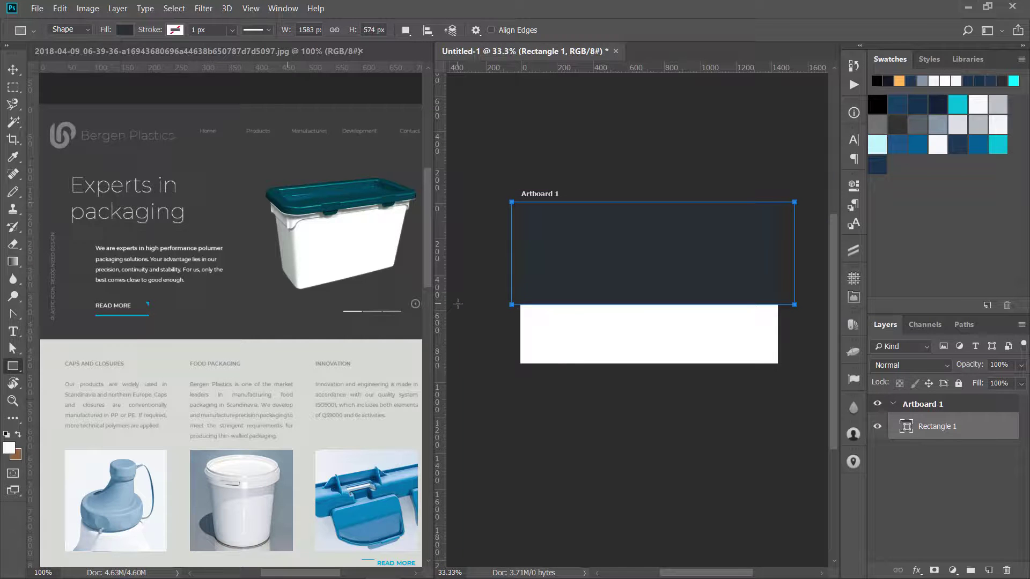
pyautogui.moveTo(504, 306); pyautogui.dragTo(799, 373)
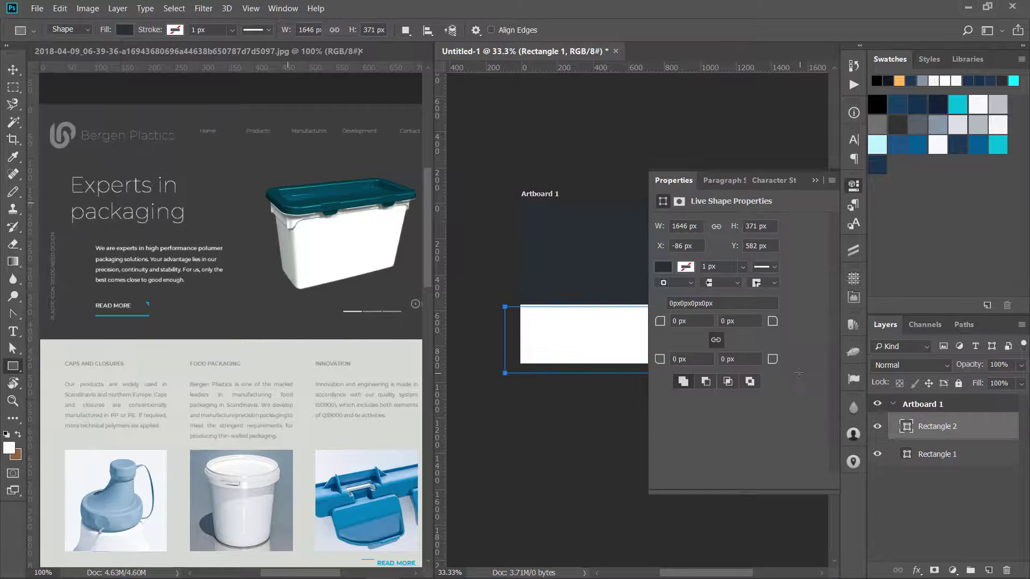
pyautogui.press('v')
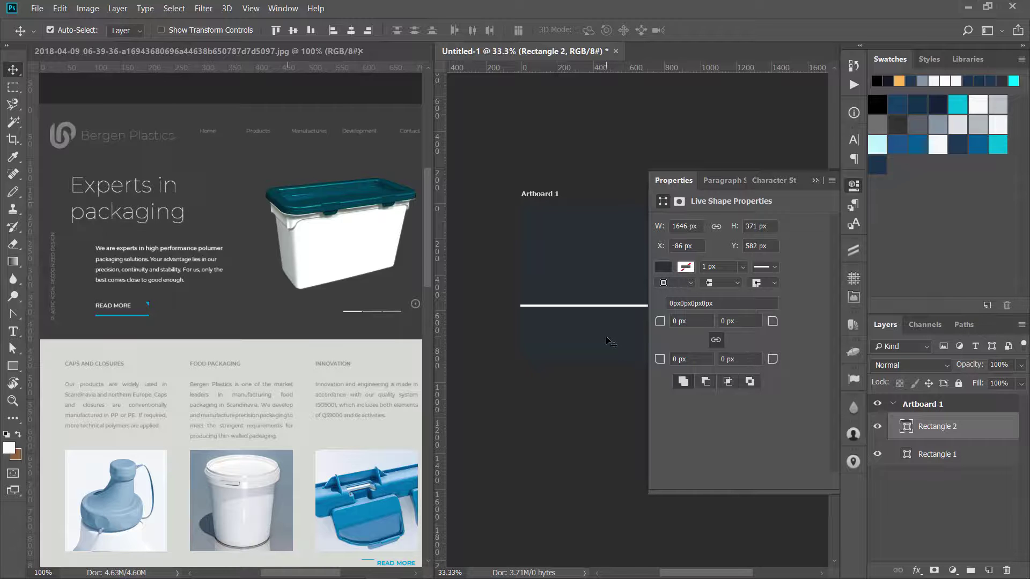
pyautogui.moveTo(610, 341); pyautogui.dragTo(611, 339)
# - Set Rectangle 2's fill to light cool grey f4f6f7
pyautogui.doubleClick(907, 426)
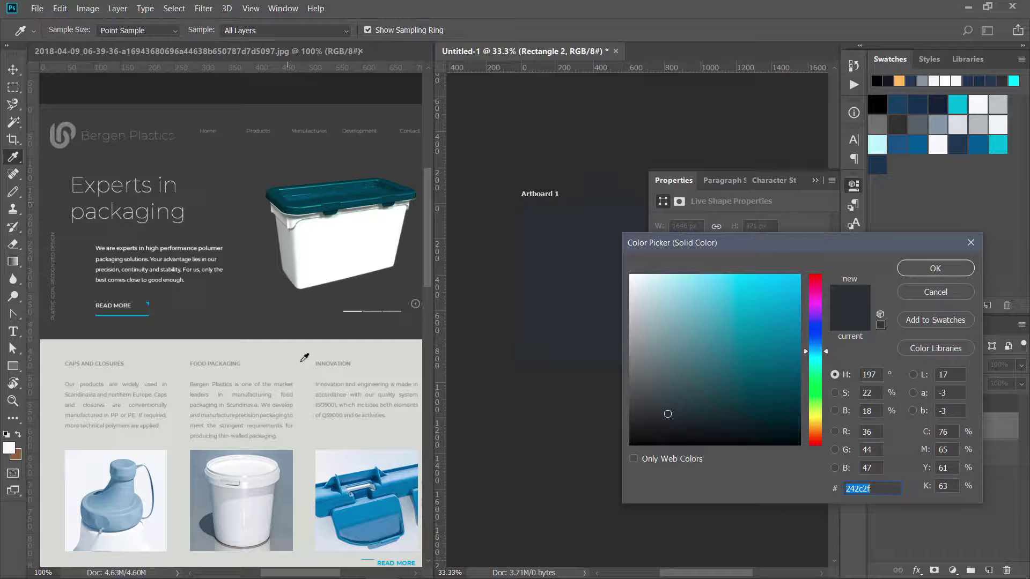
pyautogui.click(304, 358)
pyautogui.moveTo(734, 245); pyautogui.dragTo(761, 297)
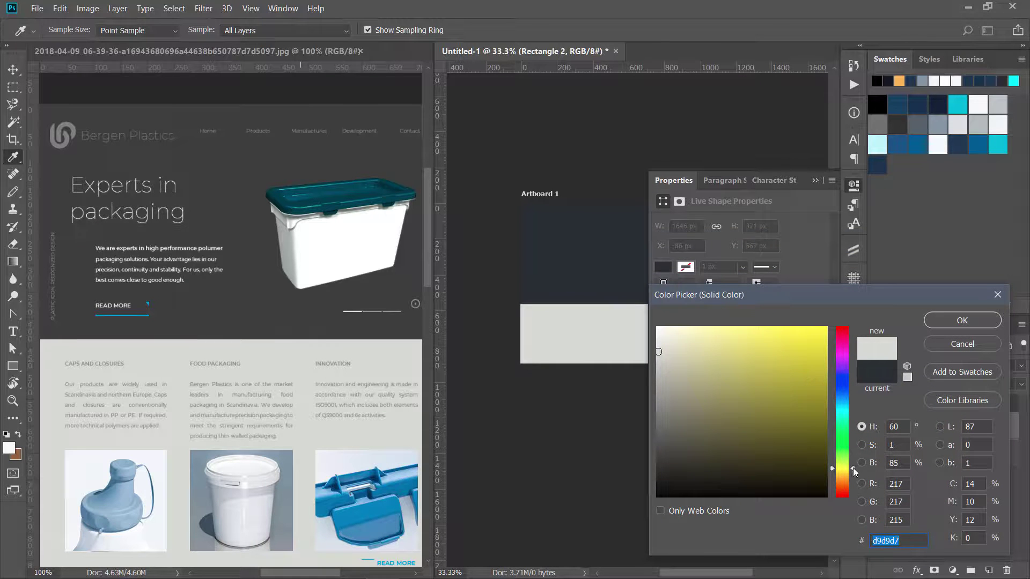
pyautogui.moveTo(853, 470); pyautogui.dragTo(841, 405)
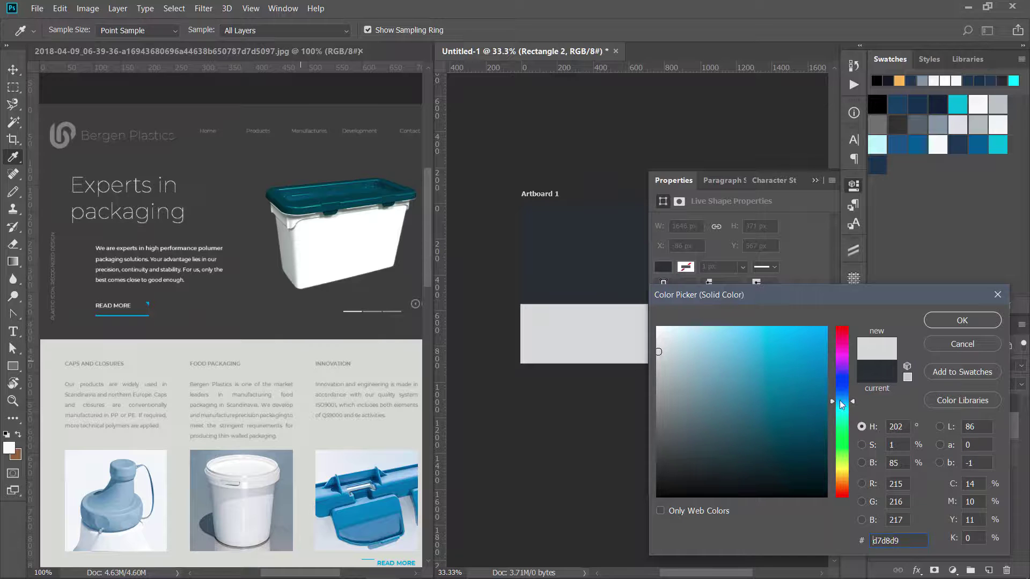
pyautogui.moveTo(673, 363); pyautogui.dragTo(659, 333)
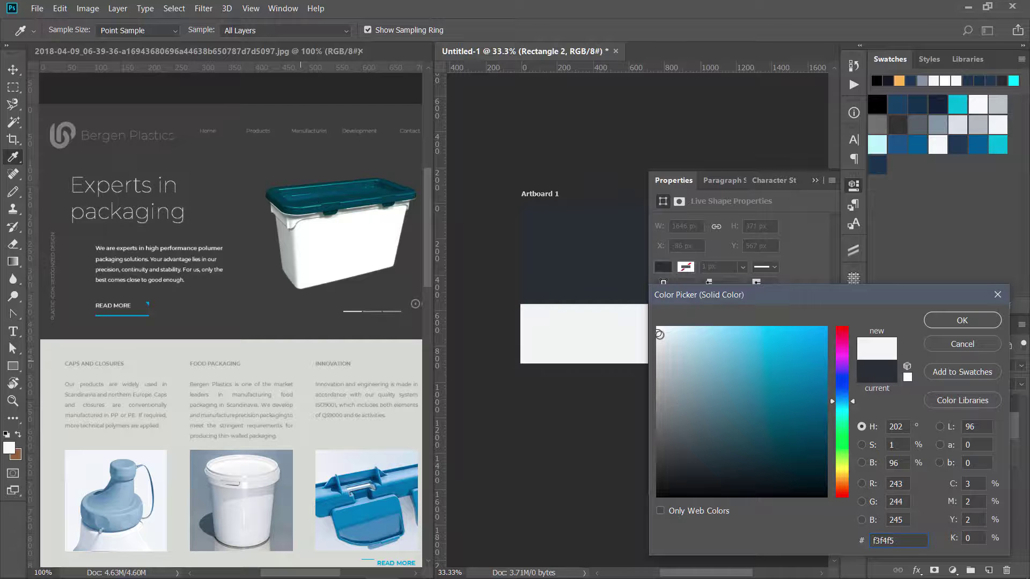
pyautogui.moveTo(660, 336); pyautogui.dragTo(659, 332)
pyautogui.click(954, 319)
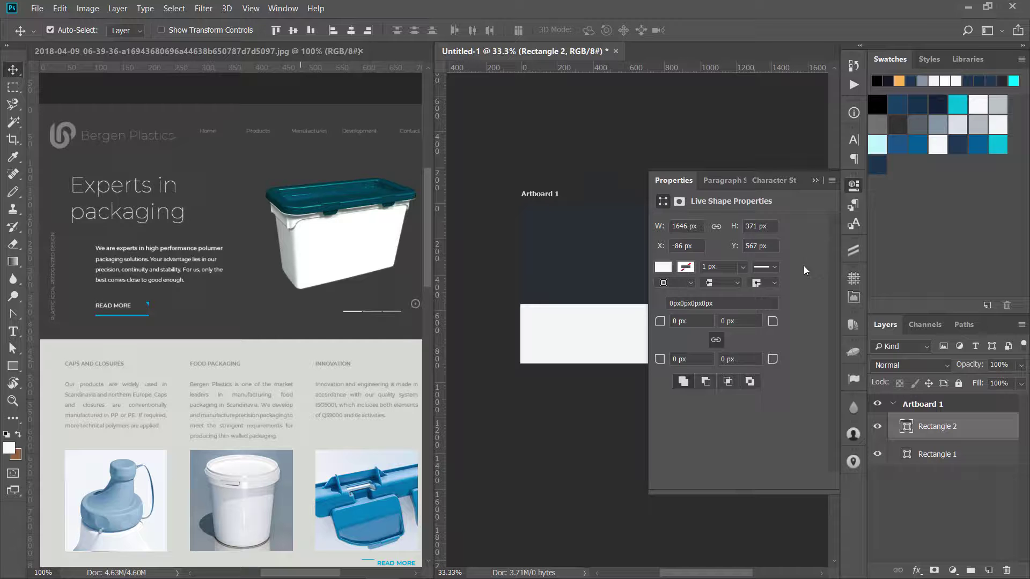
# - Recheck Rectangle 2's fill values and close the colour picker without changes
pyautogui.doubleClick(905, 426)
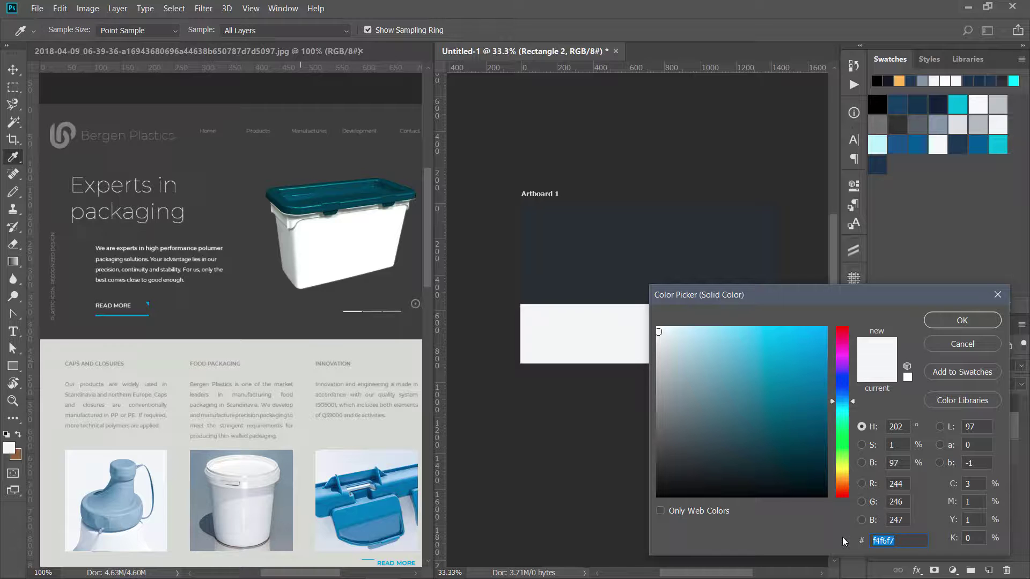
pyautogui.moveTo(904, 485); pyautogui.dragTo(879, 521)
pyautogui.click(977, 342)
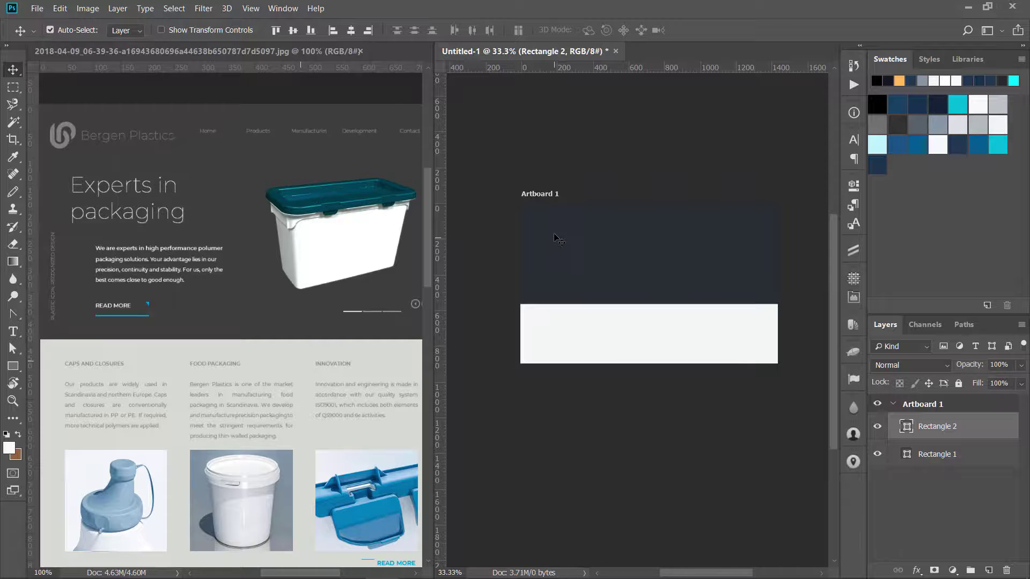
# - Close Untitled-1 without saving its changes
pyautogui.click(283, 155)
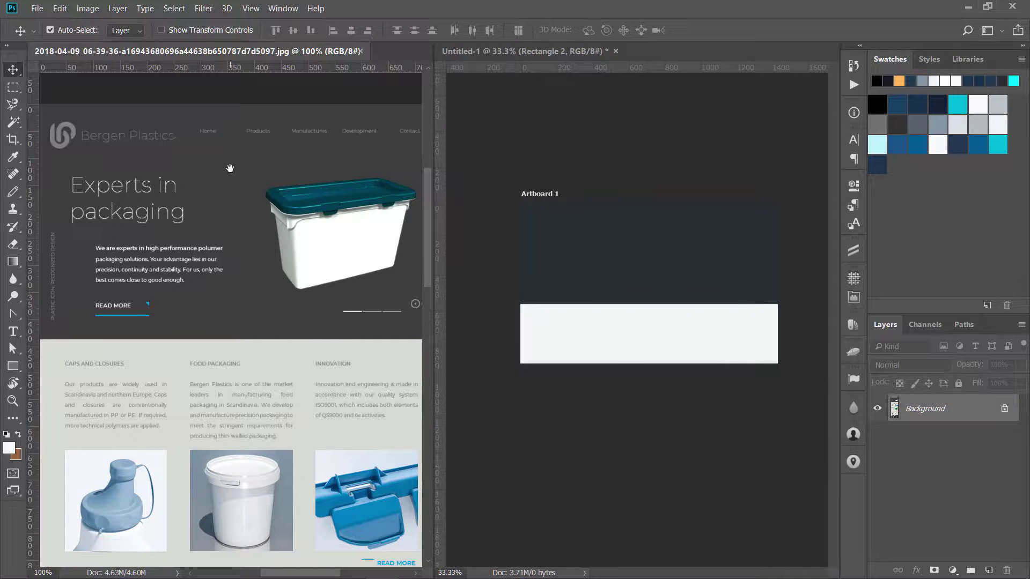
pyautogui.hscroll(-3, 283, 155)
pyautogui.click(617, 51)
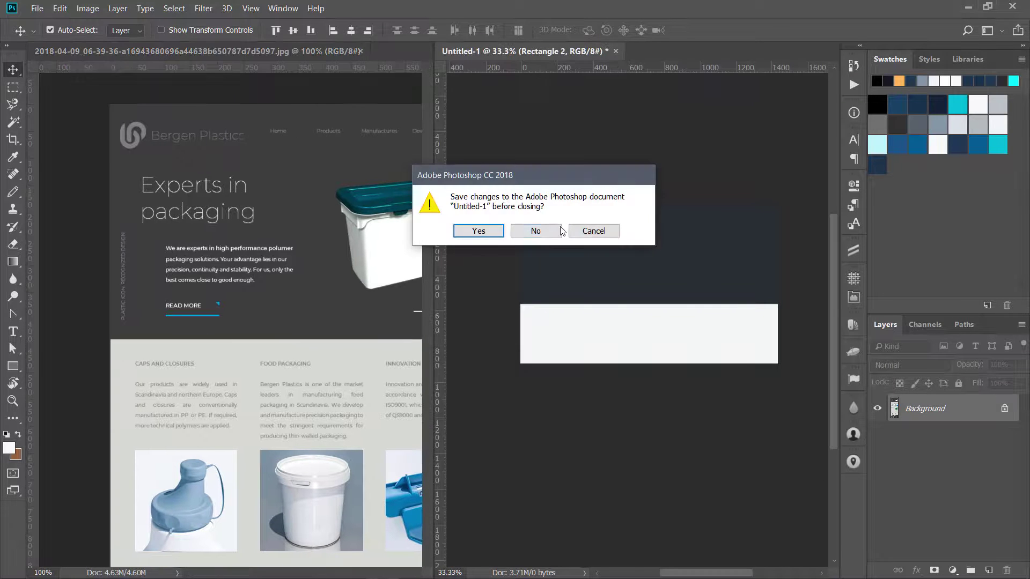
pyautogui.click(533, 230)
# - Marquee the header strip, then select the navigation links plus the Bergen Plastics logo
pyautogui.press('m')
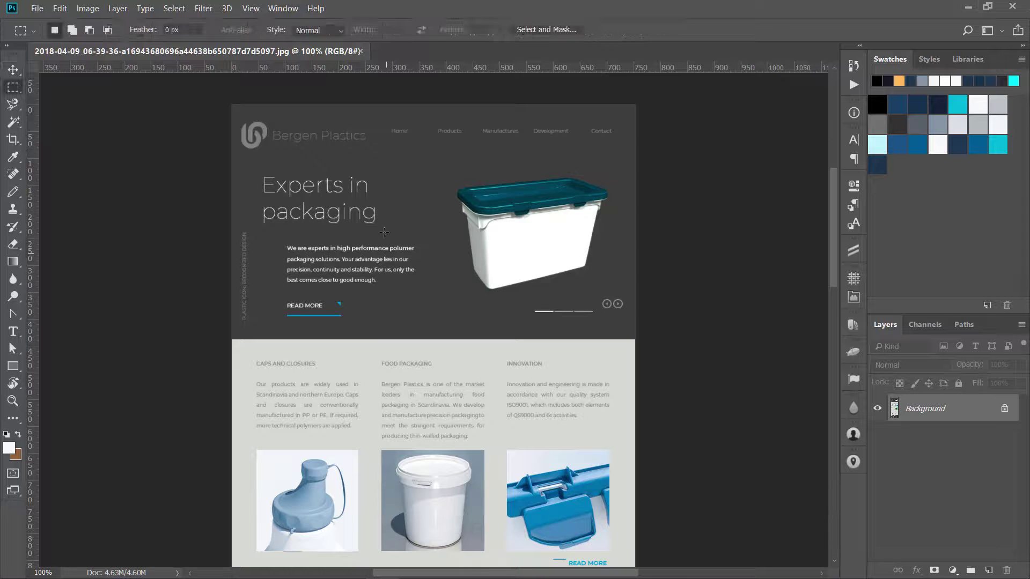
pyautogui.moveTo(238, 113); pyautogui.dragTo(625, 160)
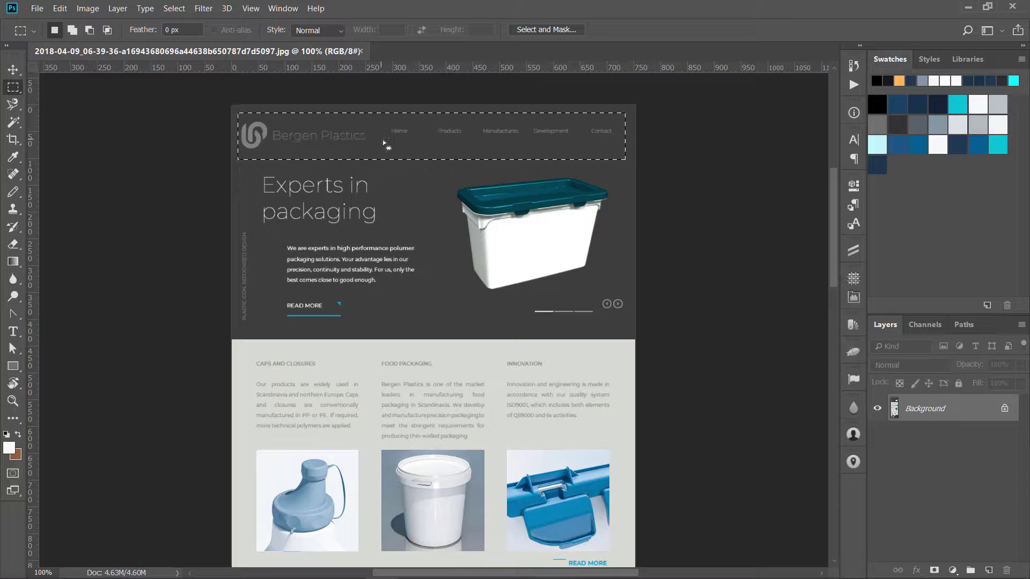
pyautogui.hotkey('ctrl', 'd')
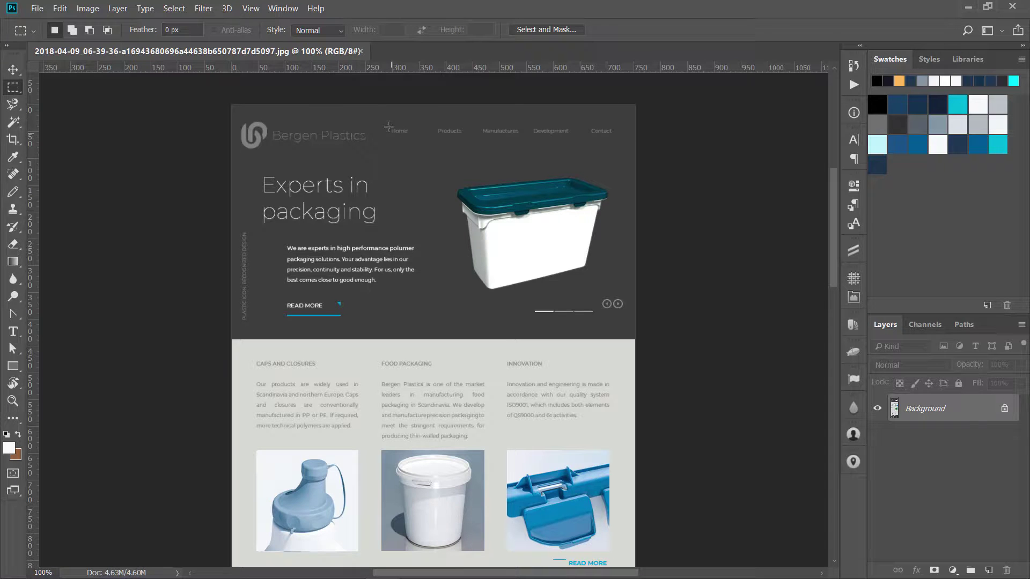
pyautogui.moveTo(602, 134); pyautogui.dragTo(617, 138)
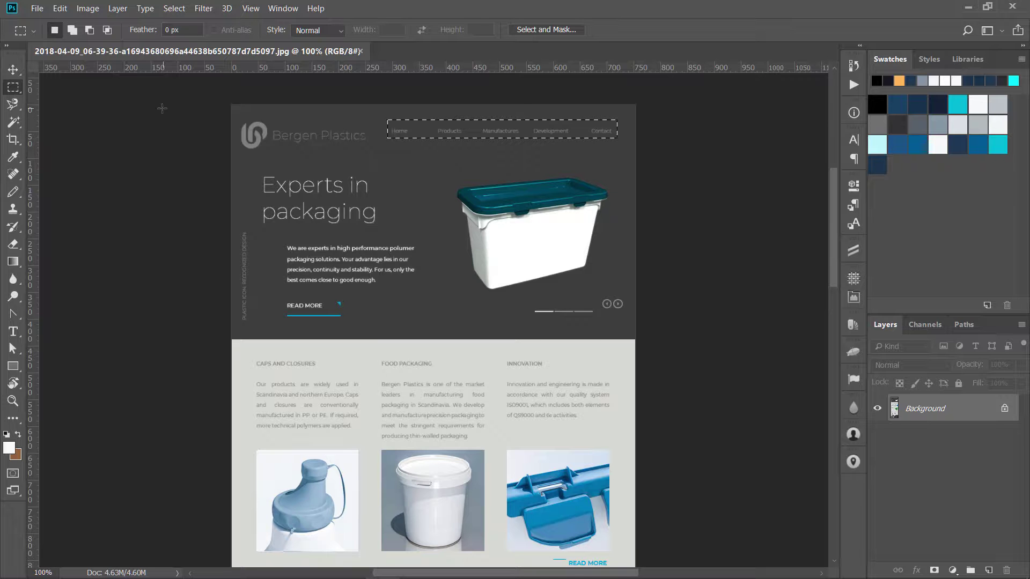
pyautogui.click(72, 30)
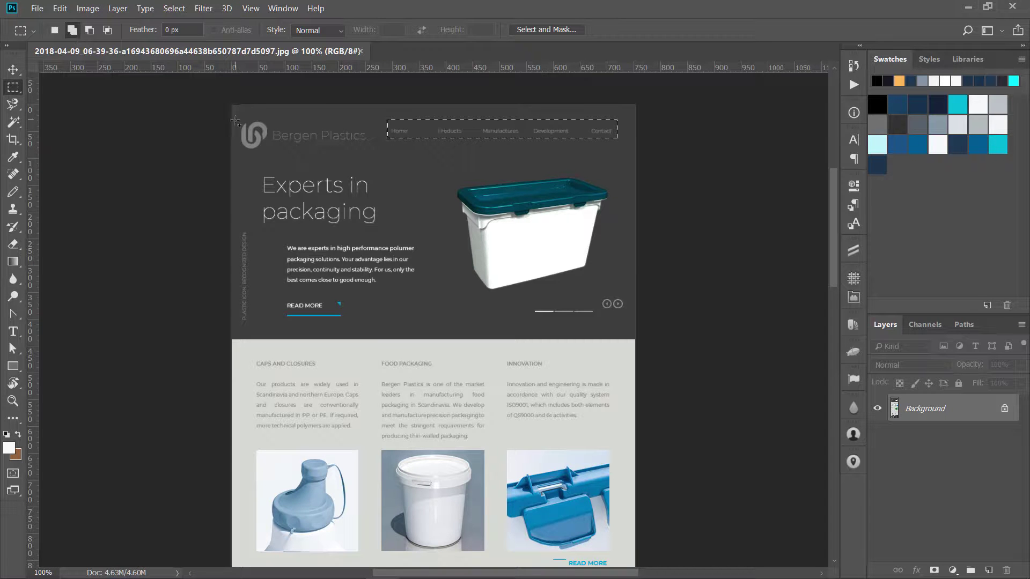
pyautogui.moveTo(277, 135); pyautogui.dragTo(371, 155)
# - Clear the logo and navigation selection and draw a rectangle over the Home link
pyautogui.click(407, 137)
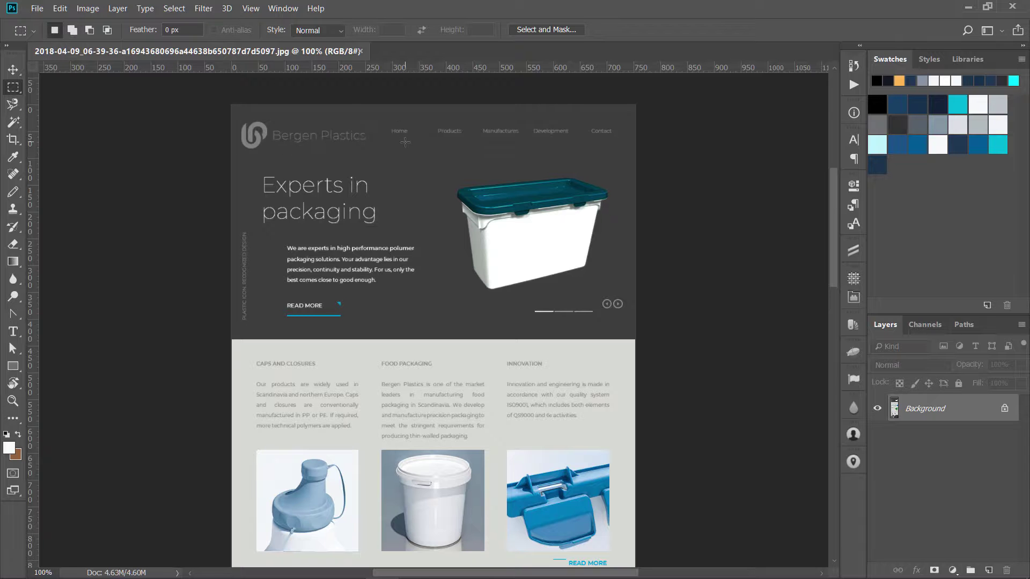
pyautogui.scroll(-2, 381, 136)
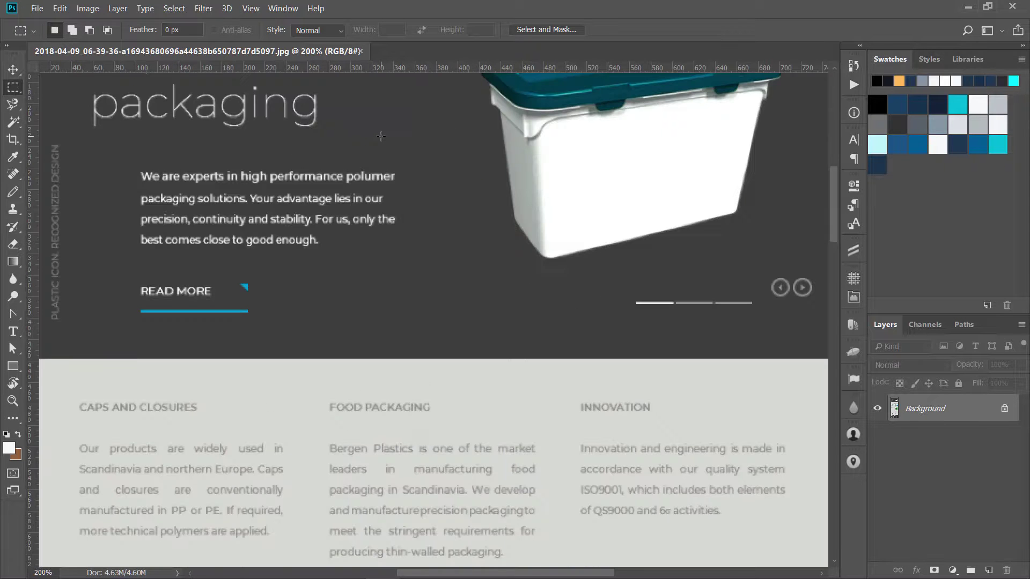
pyautogui.scroll(2, 412, 305)
pyautogui.hscroll(-2, 413, 305)
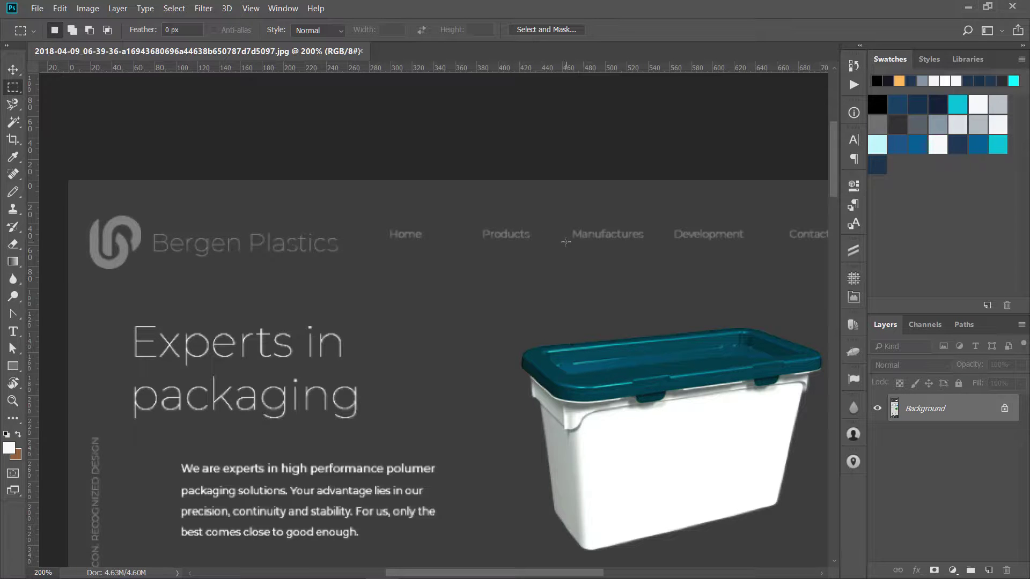
pyautogui.hscroll(2, 576, 256)
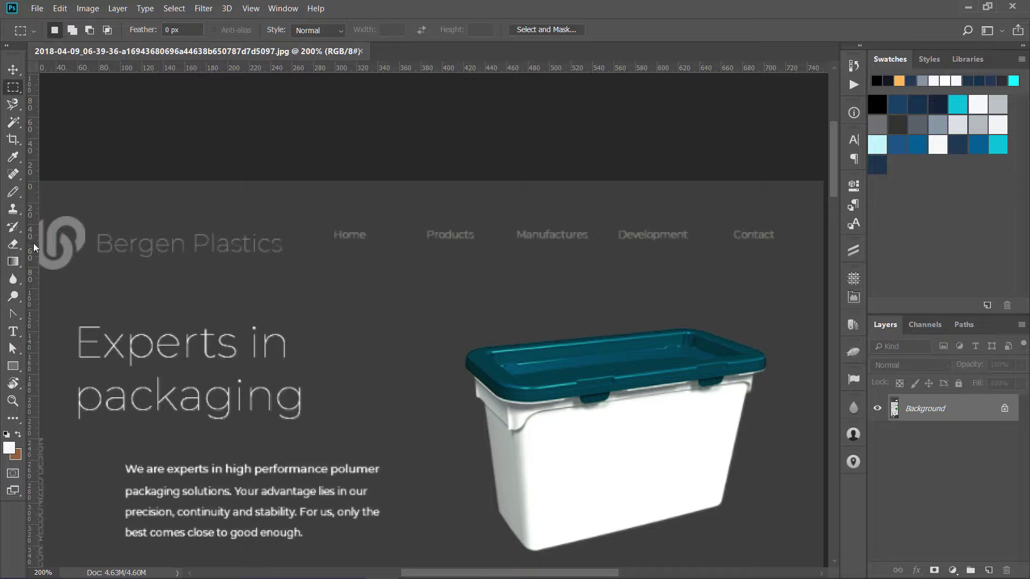
pyautogui.click(13, 366)
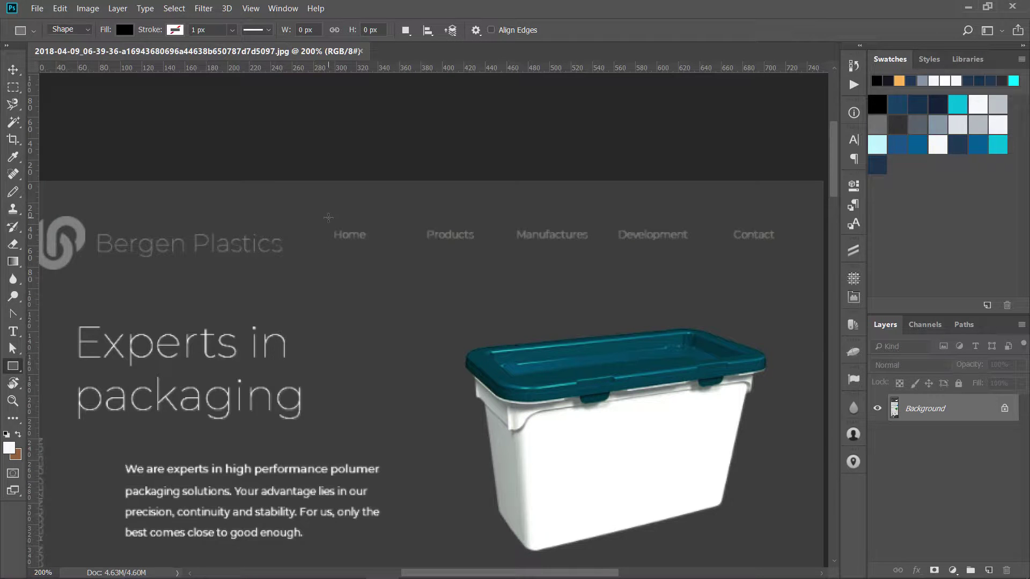
pyautogui.moveTo(329, 218); pyautogui.dragTo(583, 247)
# - Check Rectangle 2's width, shift Rectangle 3 26 px, then delete all rectangle layers
pyautogui.press('v')
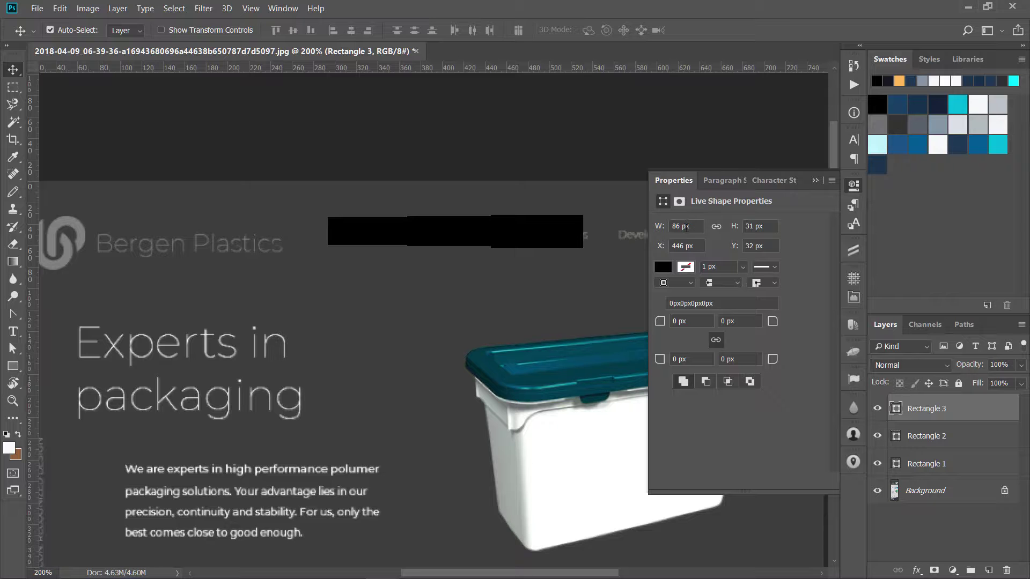
pyautogui.click(472, 230)
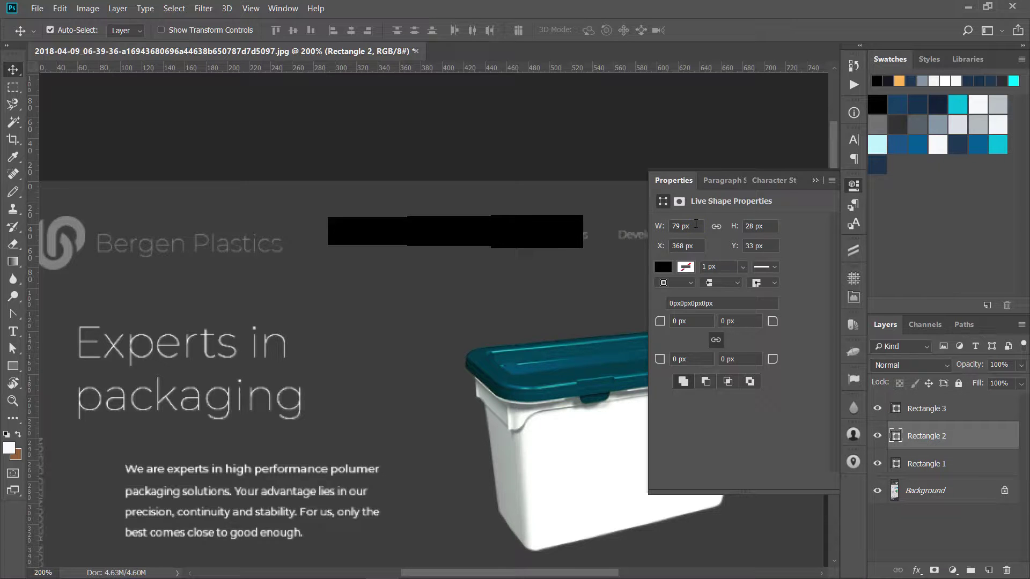
pyautogui.click(695, 224)
pyautogui.moveTo(542, 236); pyautogui.dragTo(556, 237)
pyautogui.press('Delete')
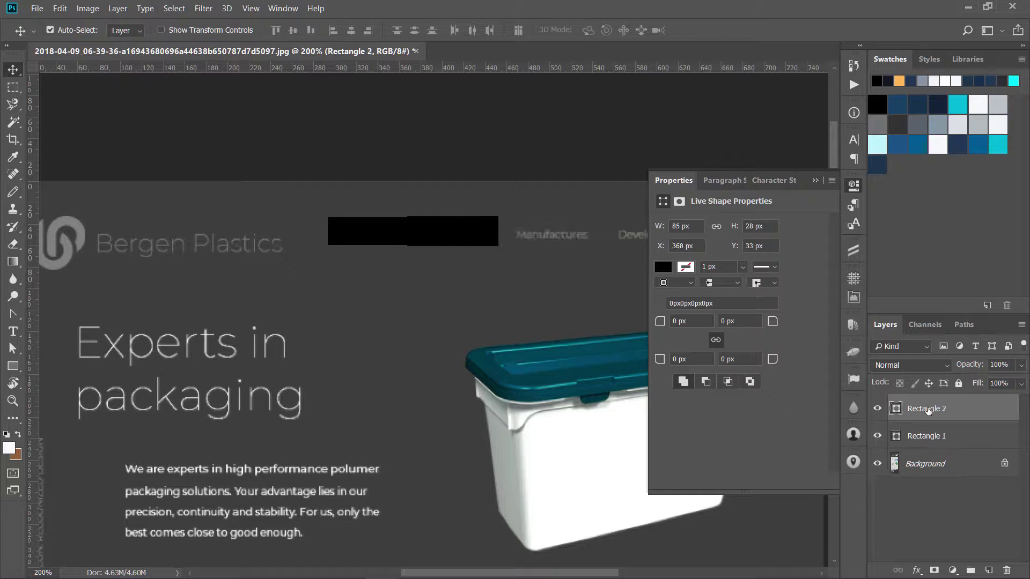
pyautogui.press('Delete')
pyautogui.press('Delete')
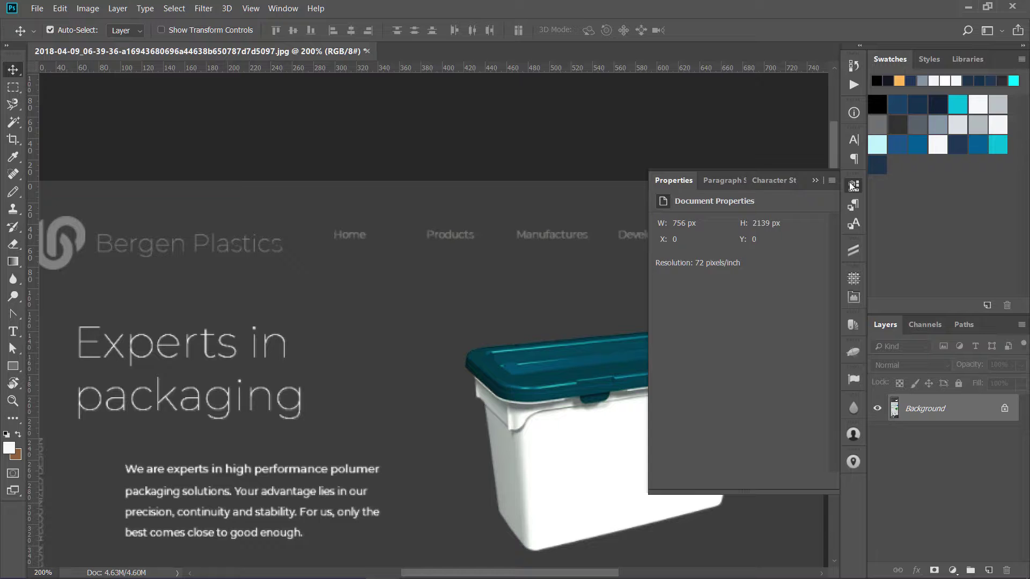
pyautogui.click(853, 185)
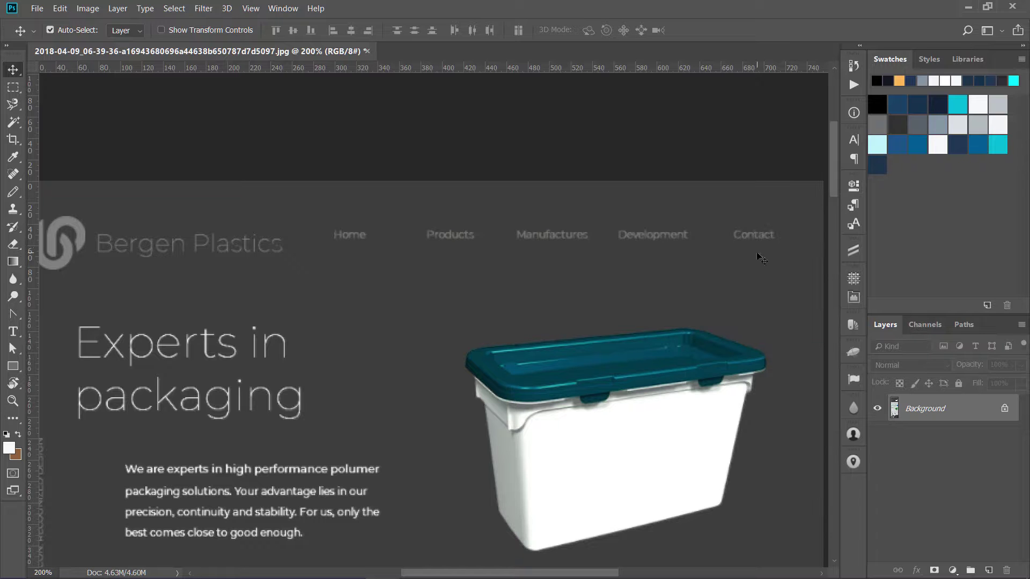
# - Outline the READ MORE and slider row, then the roughly 40 px margin left of the hero text
pyautogui.moveTo(429, 366); pyautogui.dragTo(430, 205)
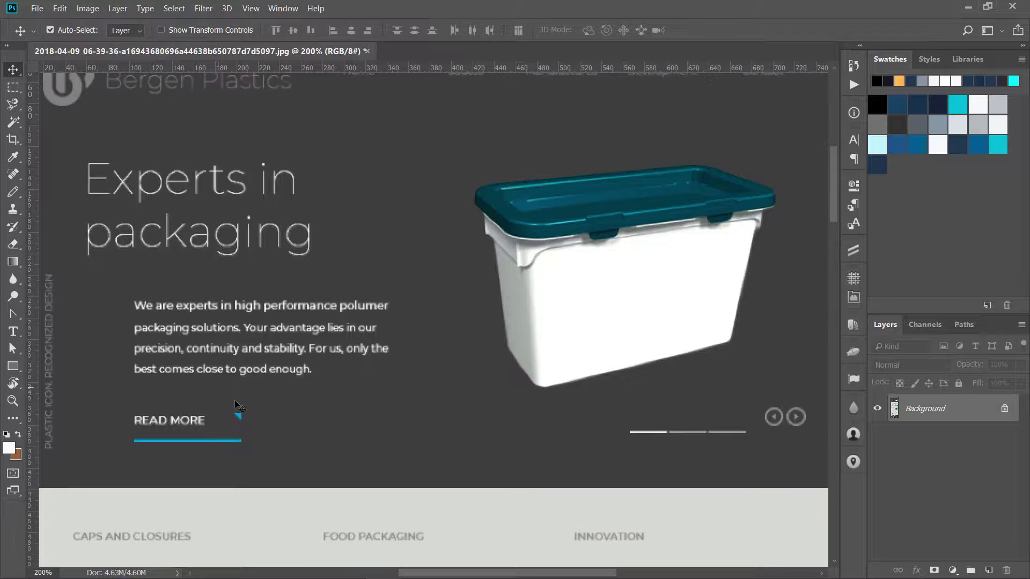
pyautogui.press('m')
pyautogui.moveTo(131, 386); pyautogui.dragTo(813, 449)
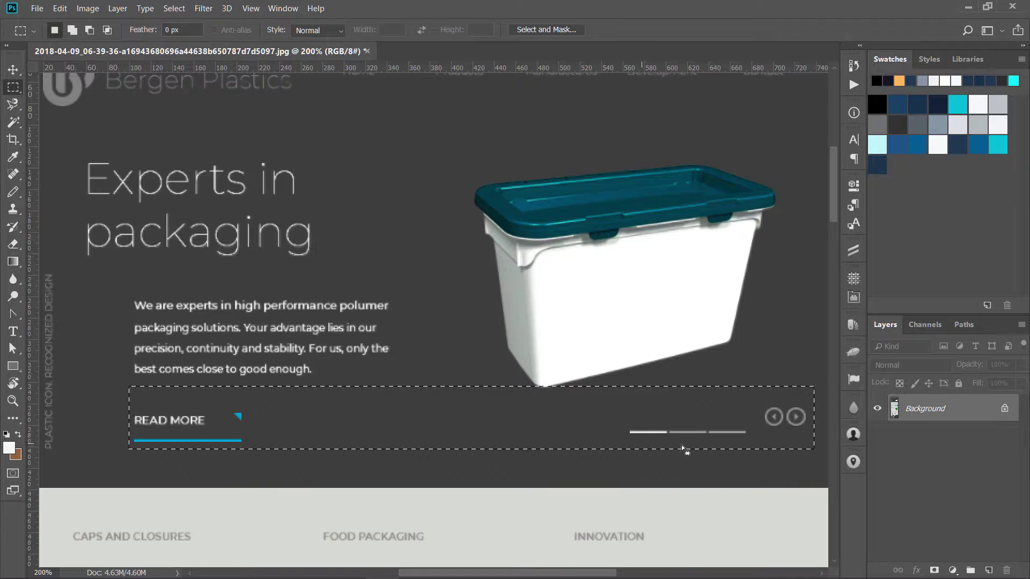
pyautogui.click(592, 446)
pyautogui.moveTo(306, 439); pyautogui.dragTo(380, 478)
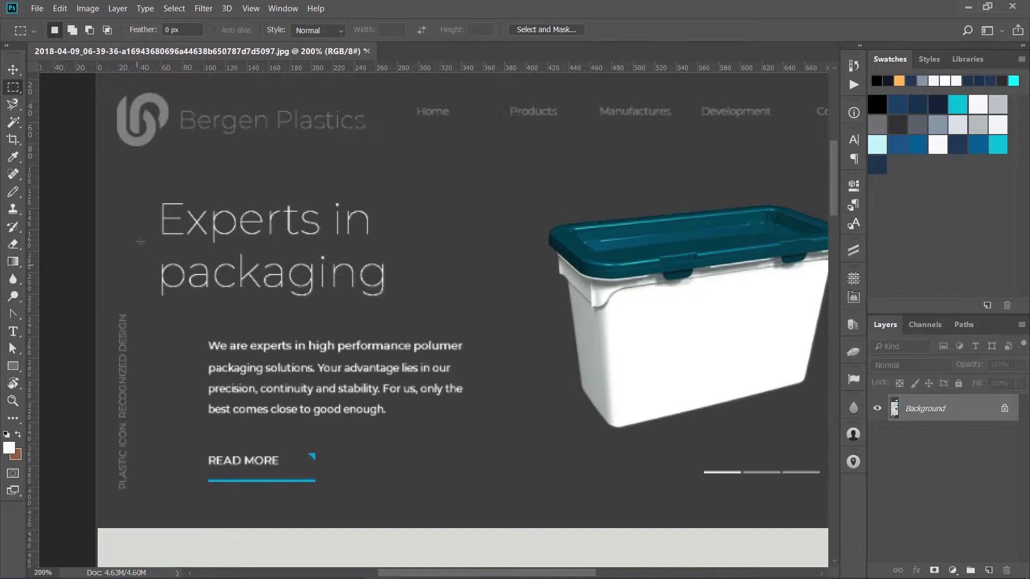
pyautogui.moveTo(163, 307); pyautogui.dragTo(209, 459)
# - Outline the Food Packaging paragraph to inspect its justified text
pyautogui.click(341, 425)
pyautogui.moveTo(396, 429); pyautogui.dragTo(420, 283)
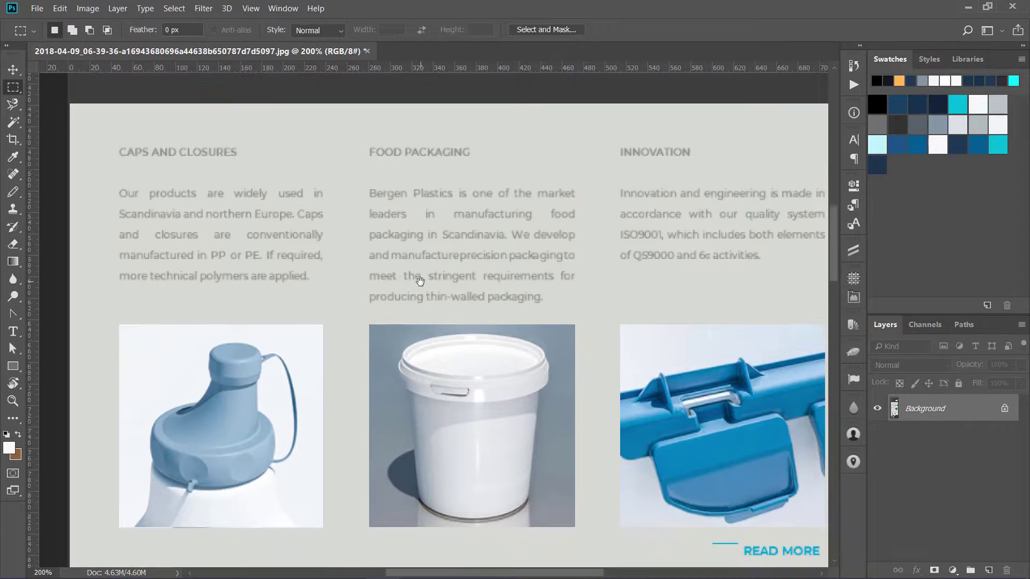
pyautogui.moveTo(364, 174); pyautogui.dragTo(585, 317)
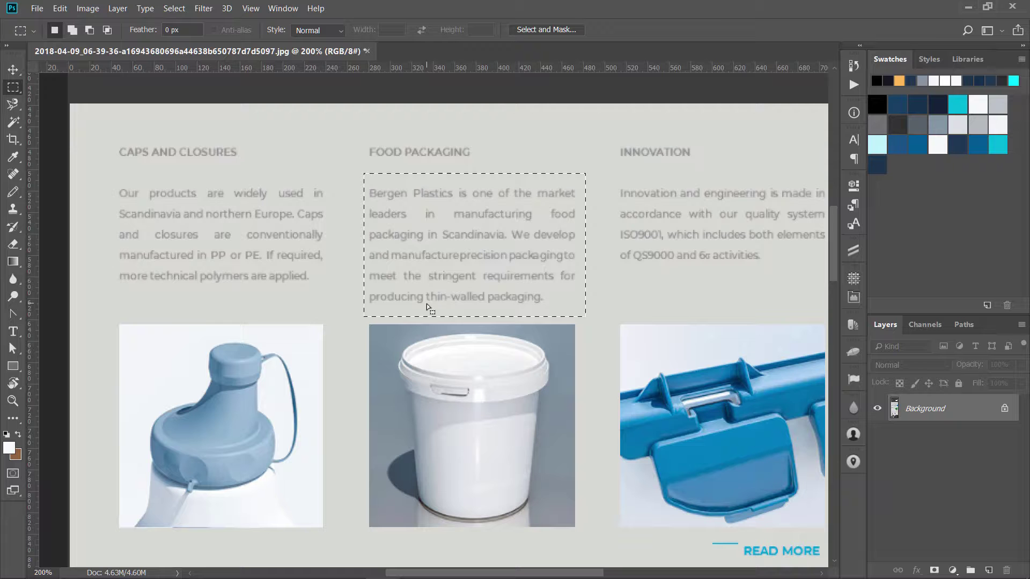
pyautogui.click(311, 262)
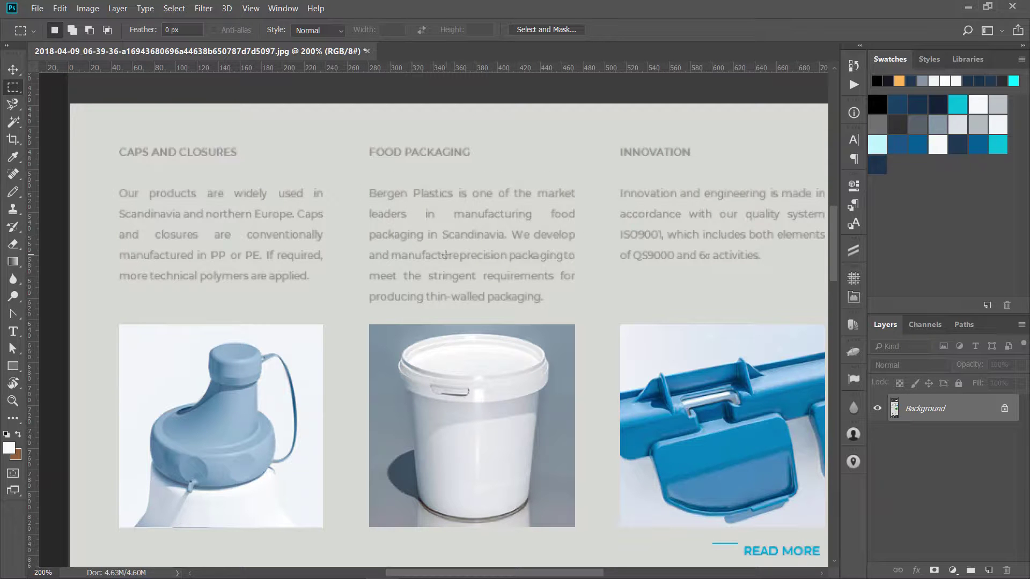
# - Outline the READ MORE link under the product images and compare it with the hero one
pyautogui.moveTo(529, 307); pyautogui.dragTo(502, 205)
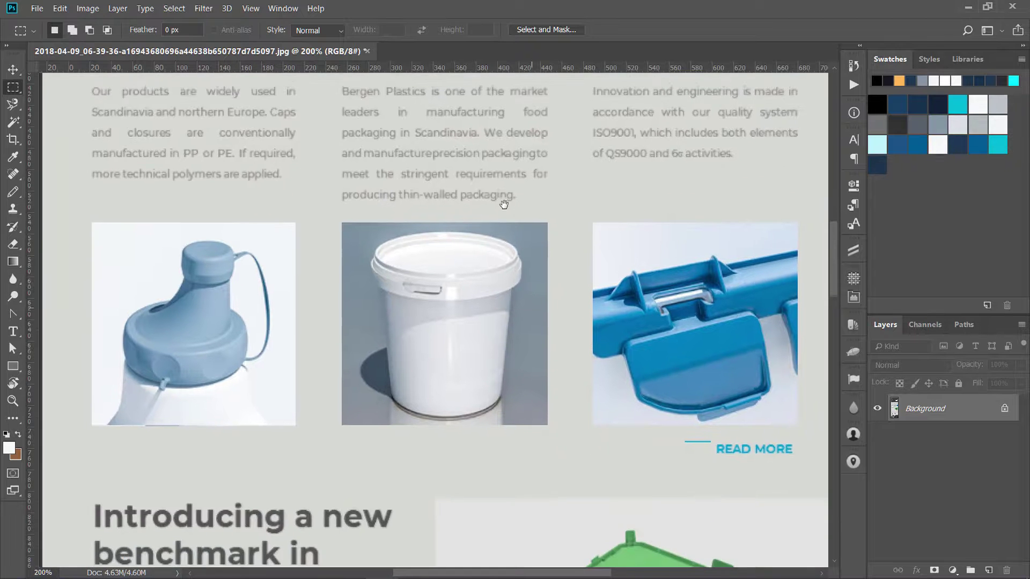
pyautogui.moveTo(524, 329); pyautogui.dragTo(475, 271)
pyautogui.moveTo(468, 377); pyautogui.dragTo(491, 368)
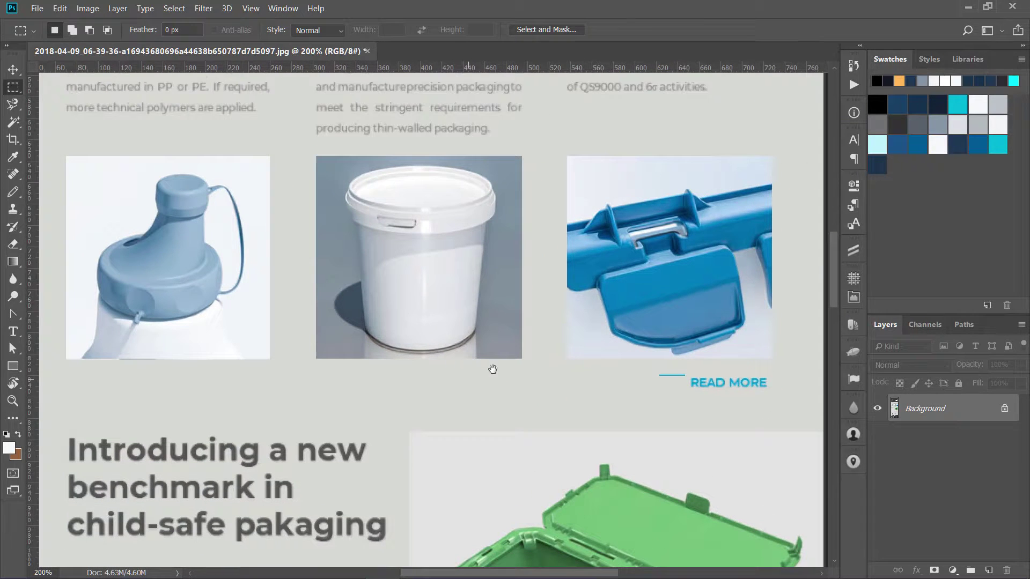
pyautogui.moveTo(652, 366); pyautogui.dragTo(780, 395)
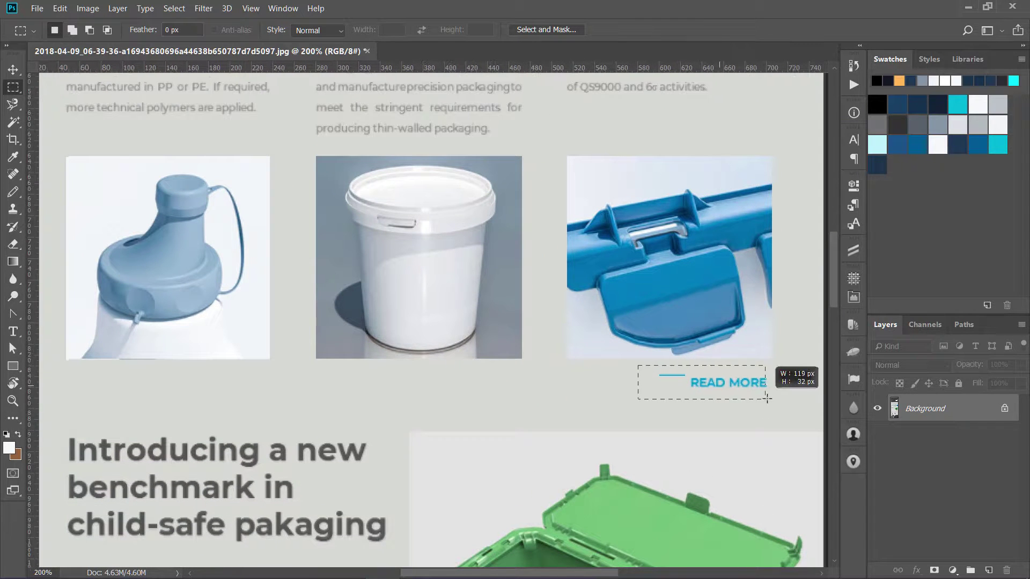
pyautogui.click(651, 397)
pyautogui.moveTo(439, 284); pyautogui.dragTo(507, 441)
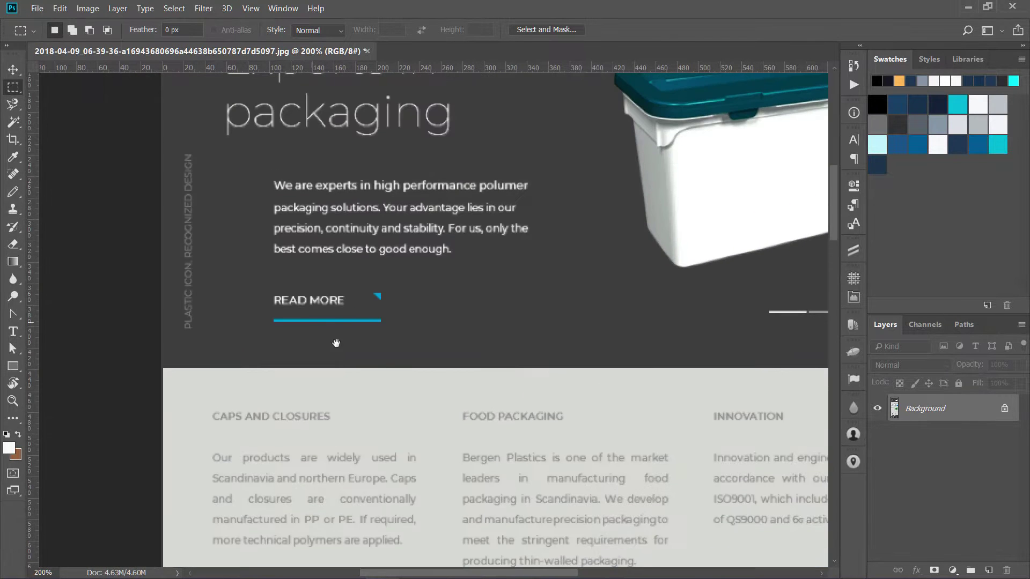
pyautogui.moveTo(336, 342); pyautogui.dragTo(405, 261)
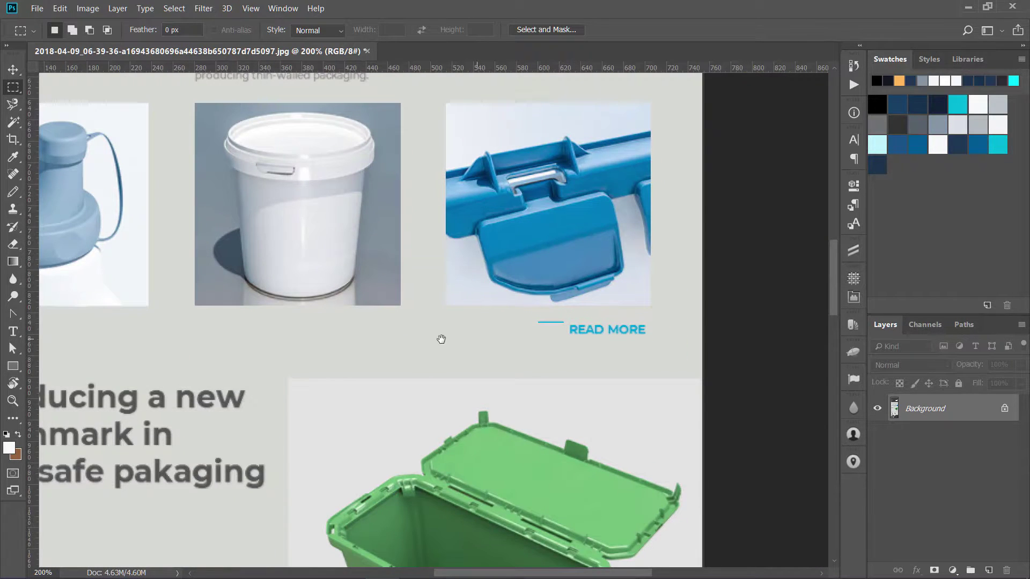
pyautogui.moveTo(440, 338); pyautogui.dragTo(523, 343)
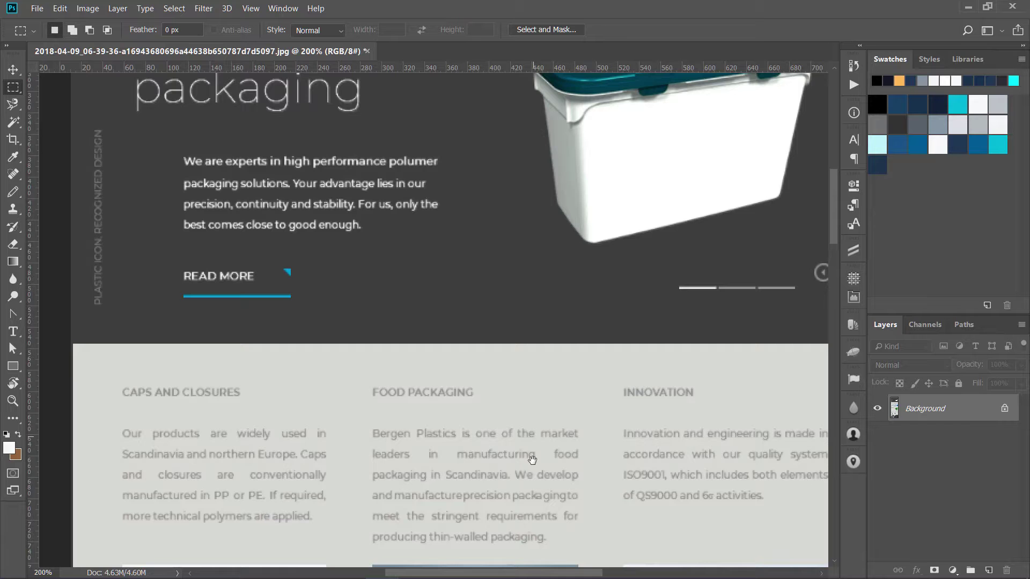
# - Pan between the filled READ MORE button, the product columns and the child-safe heading
pyautogui.scroll(-15, 532, 453)
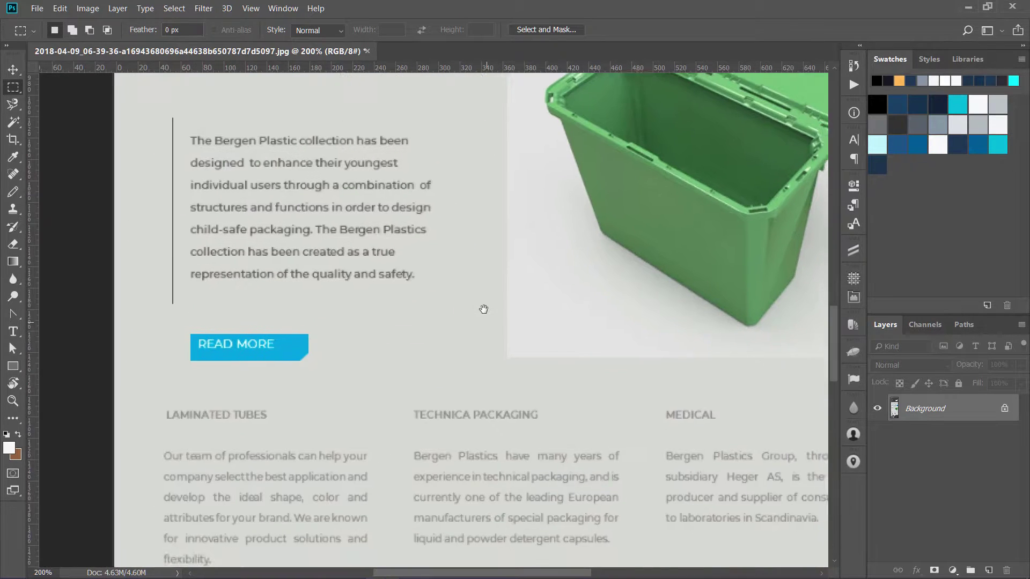
pyautogui.moveTo(483, 309); pyautogui.dragTo(487, 326)
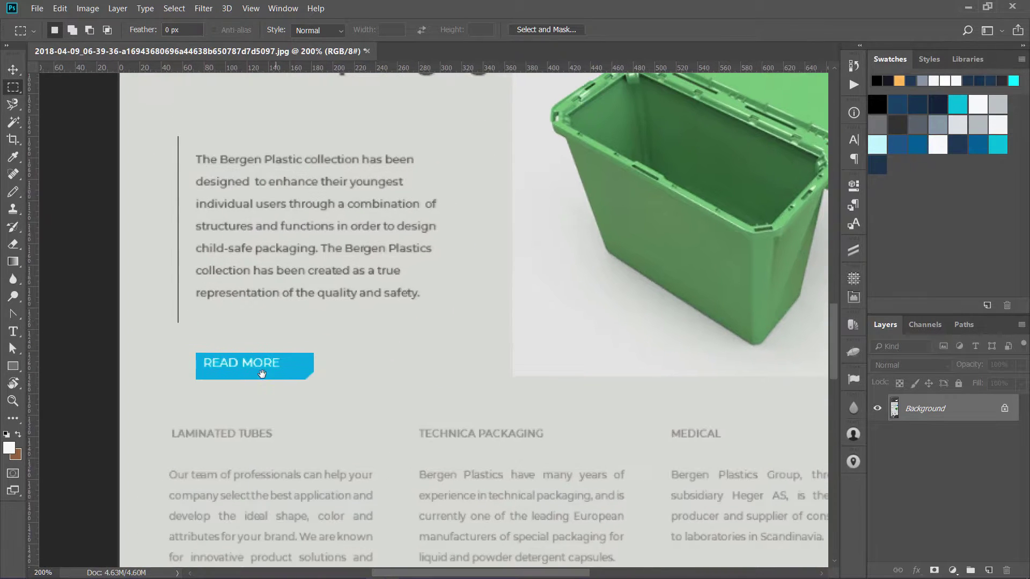
pyautogui.scroll(12, 323, 359)
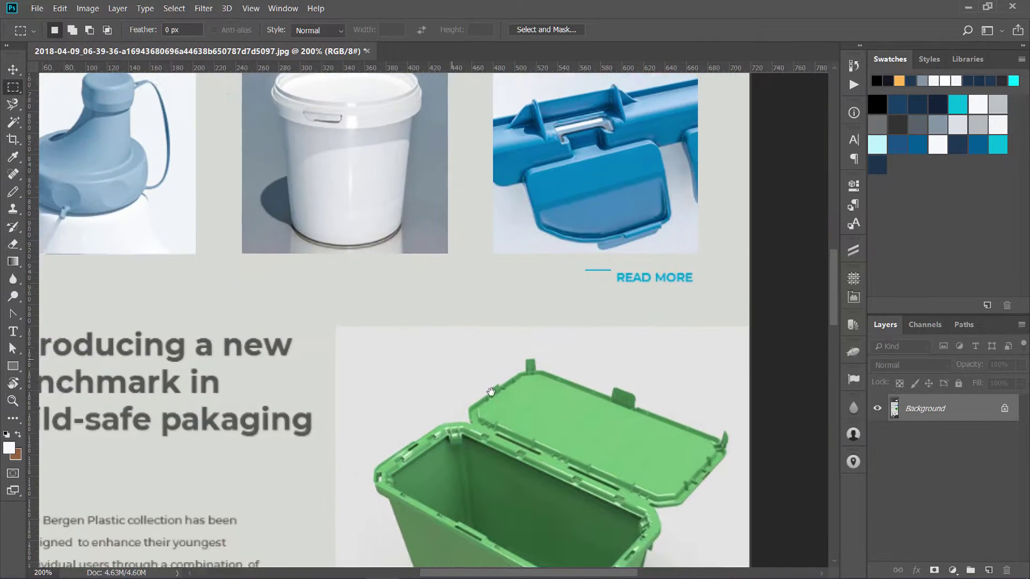
pyautogui.scroll(2, 469, 410)
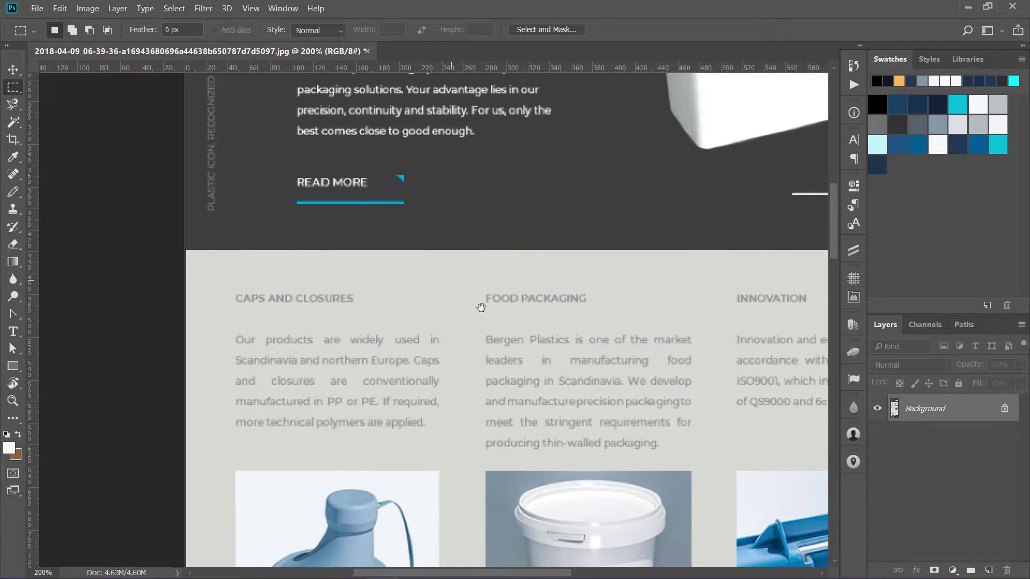
pyautogui.moveTo(478, 299); pyautogui.dragTo(463, 208)
pyautogui.scroll(-6, 463, 208)
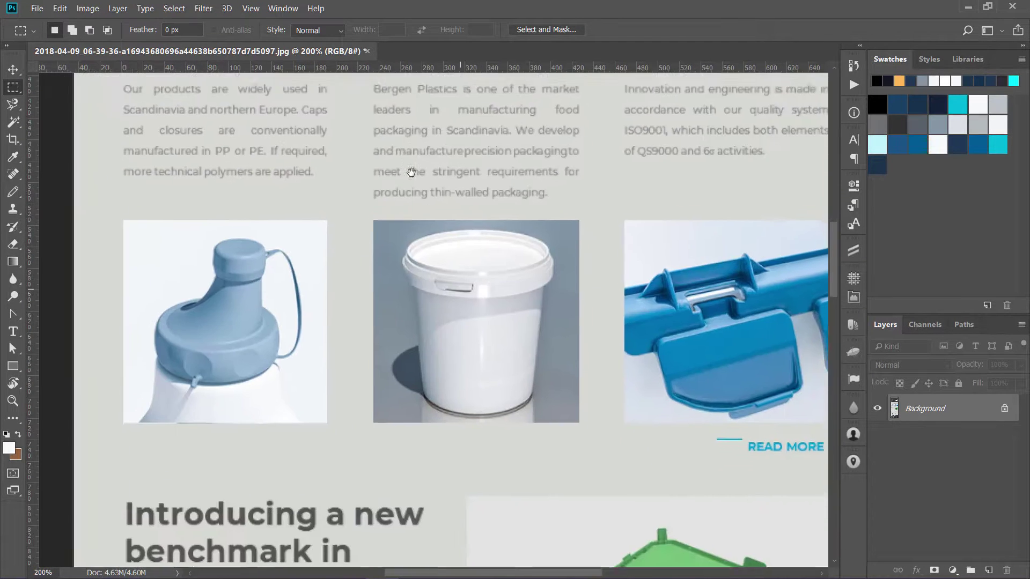
pyautogui.scroll(-5, 477, 345)
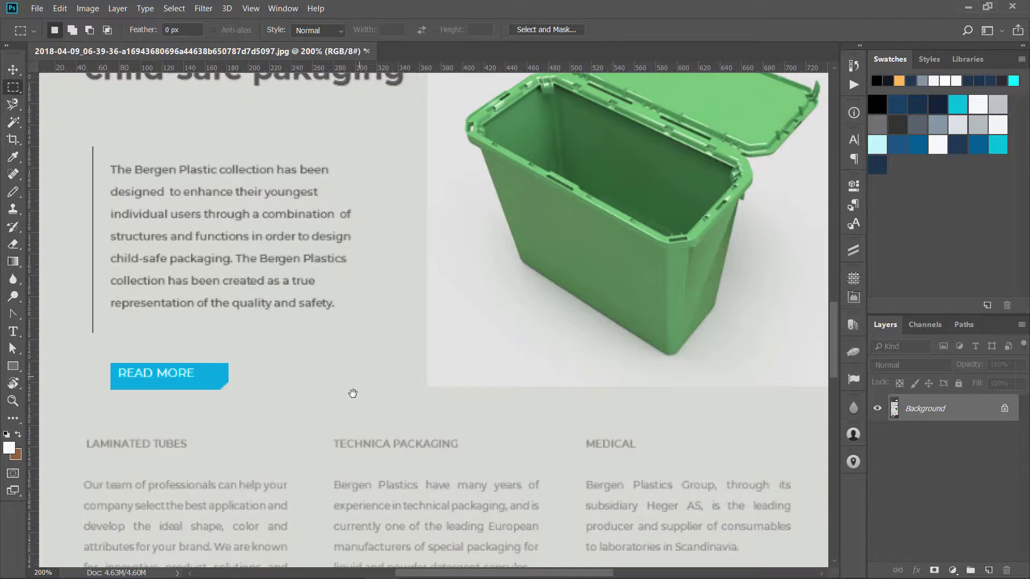
pyautogui.moveTo(377, 382); pyautogui.dragTo(374, 463)
pyautogui.scroll(2, 374, 463)
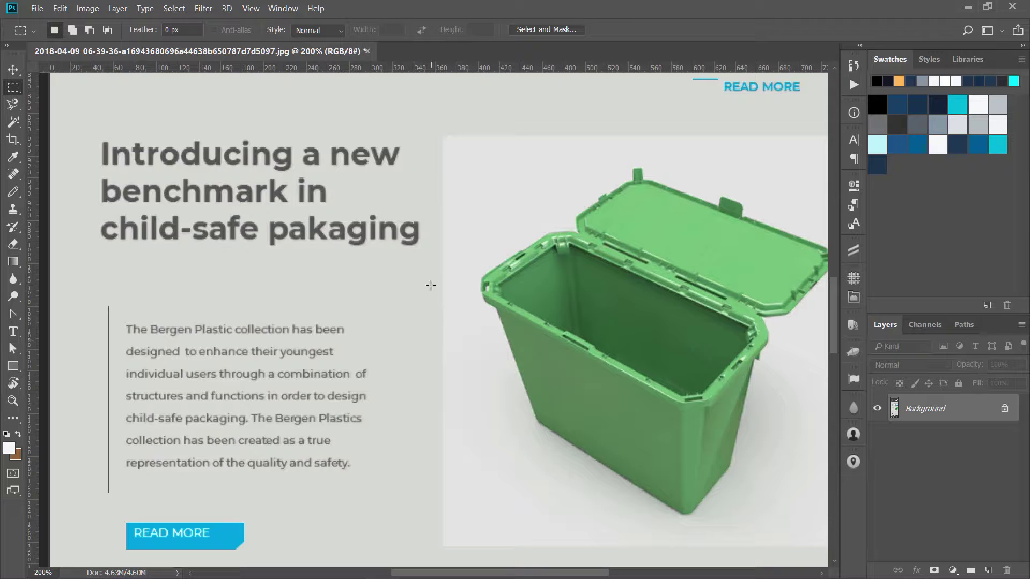
# - Zoom out to 100% and look over the page around the benchmark heading
pyautogui.press('v')
pyautogui.moveTo(436, 335); pyautogui.dragTo(427, 247)
pyautogui.hotkey('ctrl', '-')
pyautogui.moveTo(464, 428); pyautogui.dragTo(492, 343)
# - At 200%, outline the TECHNICA PACKAGING, LAMINATED TUBES and MEDICAL headings in turn
pyautogui.hotkey('ctrl', '+')
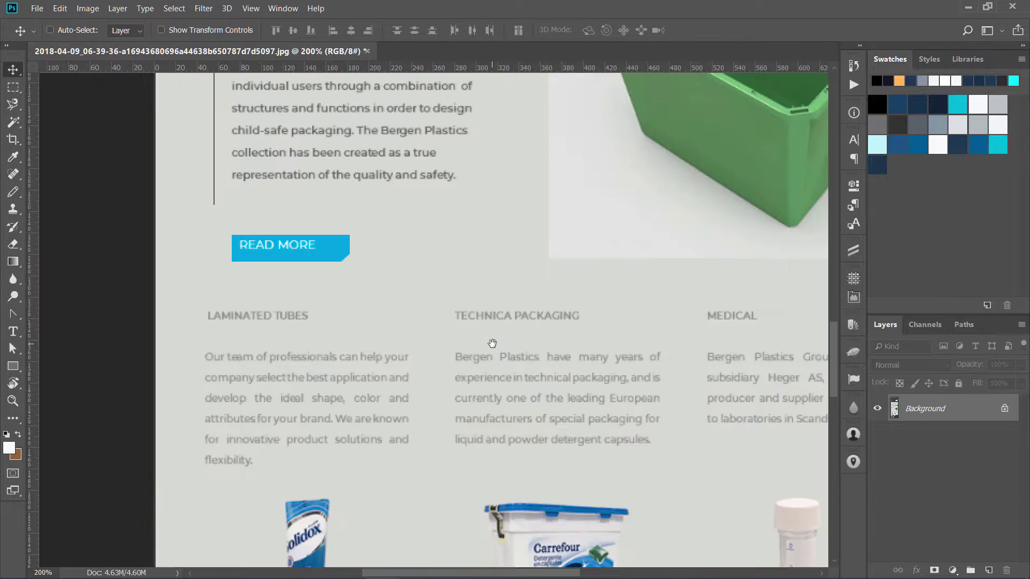
pyautogui.press('m')
pyautogui.moveTo(440, 295); pyautogui.dragTo(586, 334)
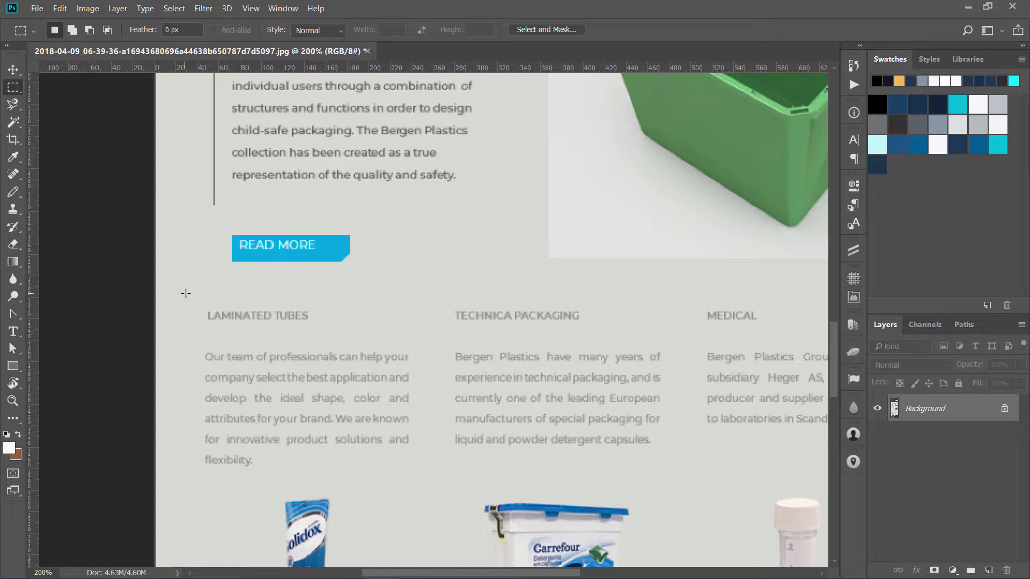
pyautogui.moveTo(185, 292); pyautogui.dragTo(334, 325)
pyautogui.click(644, 330)
pyautogui.moveTo(700, 295); pyautogui.dragTo(781, 338)
pyautogui.click(687, 364)
# - Pan down past the factory photo to centre the footer contact details
pyautogui.press('v')
pyautogui.moveTo(541, 340)
pyautogui.mouseDown()
pyautogui.moveTo(597, 529)
pyautogui.moveTo(529, 333)
pyautogui.mouseUp()
pyautogui.moveTo(534, 418); pyautogui.dragTo(547, 260)
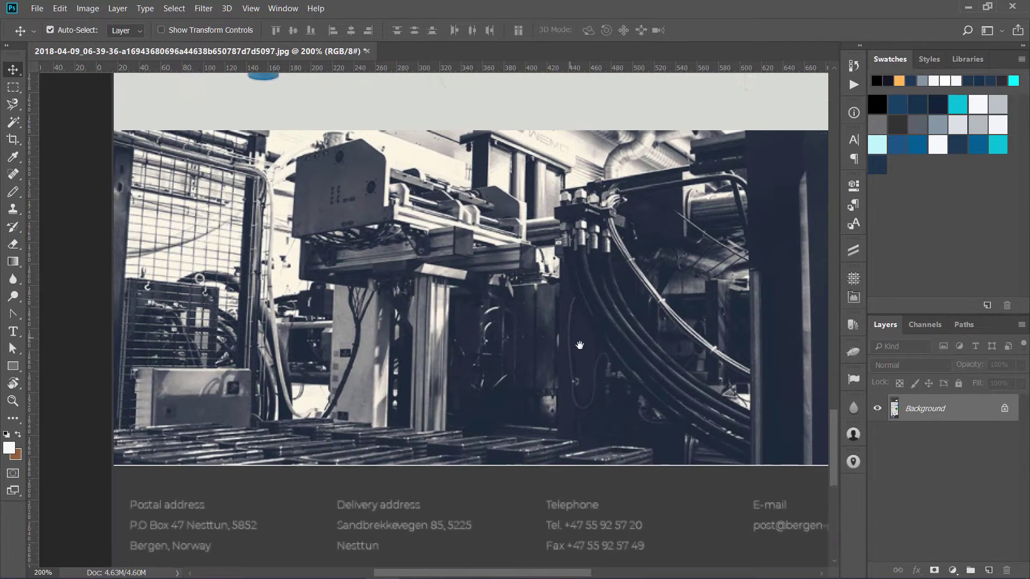
pyautogui.moveTo(579, 345); pyautogui.dragTo(515, 287)
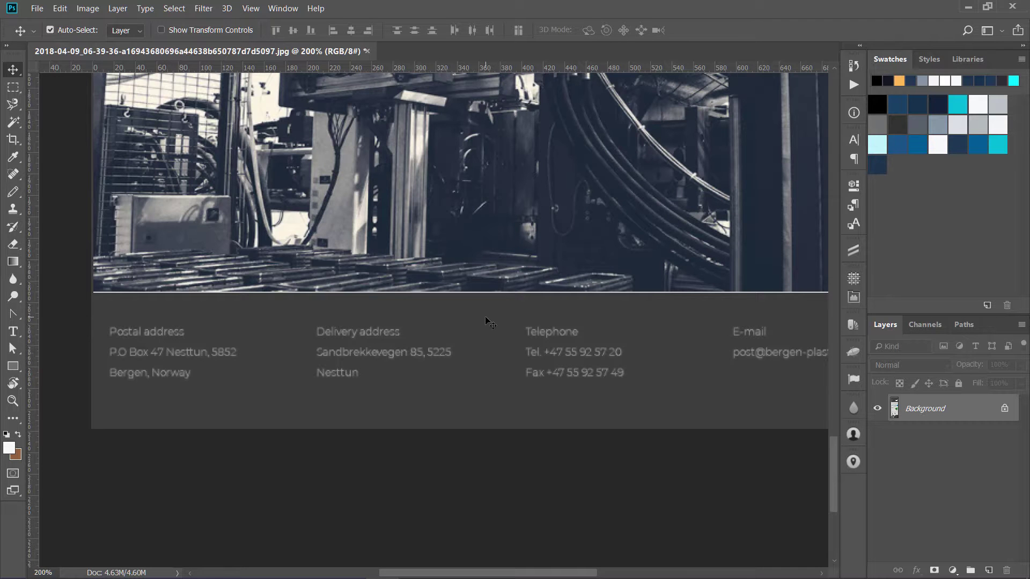
# - Zoom out to the whole page, then zoom in on the hero header and pan to reveal Contact
pyautogui.hotkey('ctrl', '-')
pyautogui.hotkey('ctrl', '-')
pyautogui.hotkey('ctrl', '-')
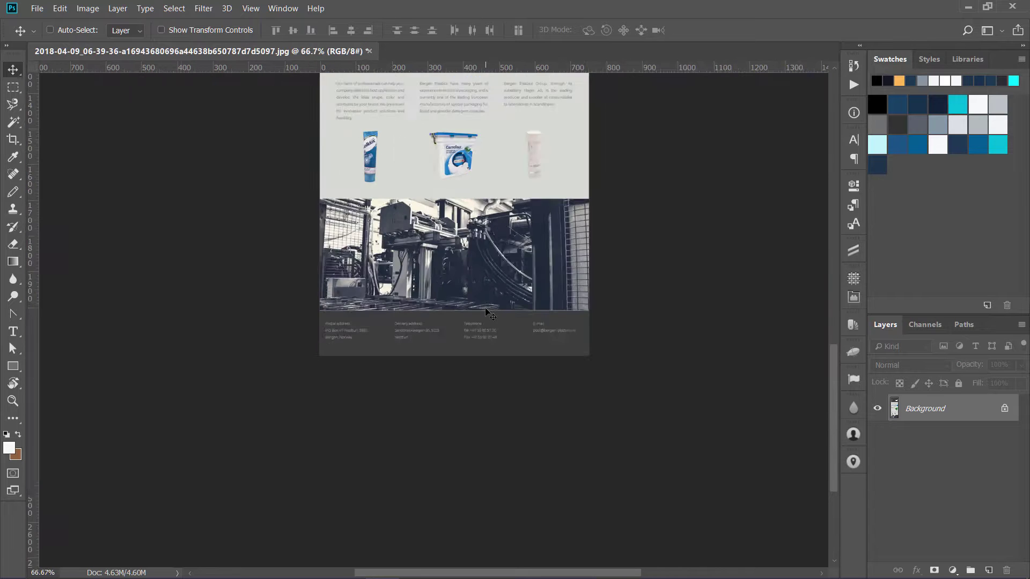
pyautogui.scroll(10, 491, 314)
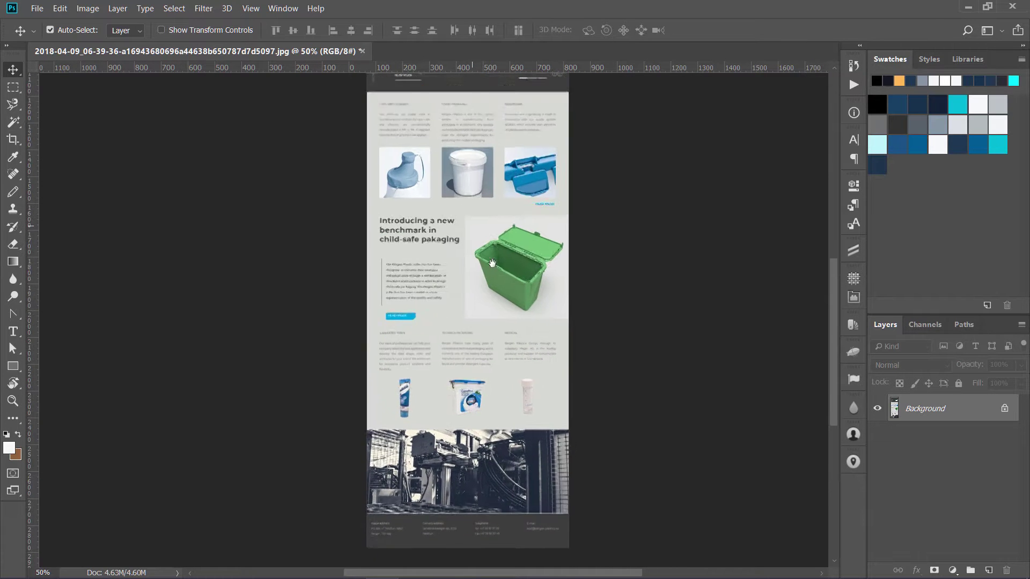
pyautogui.moveTo(489, 327); pyautogui.dragTo(504, 375)
pyautogui.hotkey('ctrl', '+')
pyautogui.hotkey('ctrl', '+')
pyautogui.hotkey('ctrl', '+')
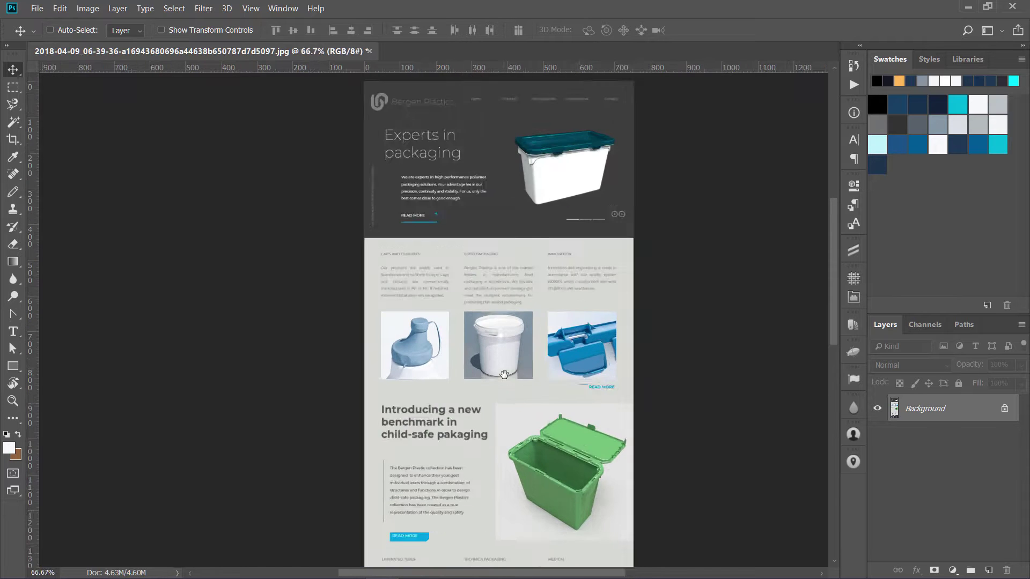
pyautogui.scroll(10, 502, 359)
pyautogui.scroll(3, 501, 342)
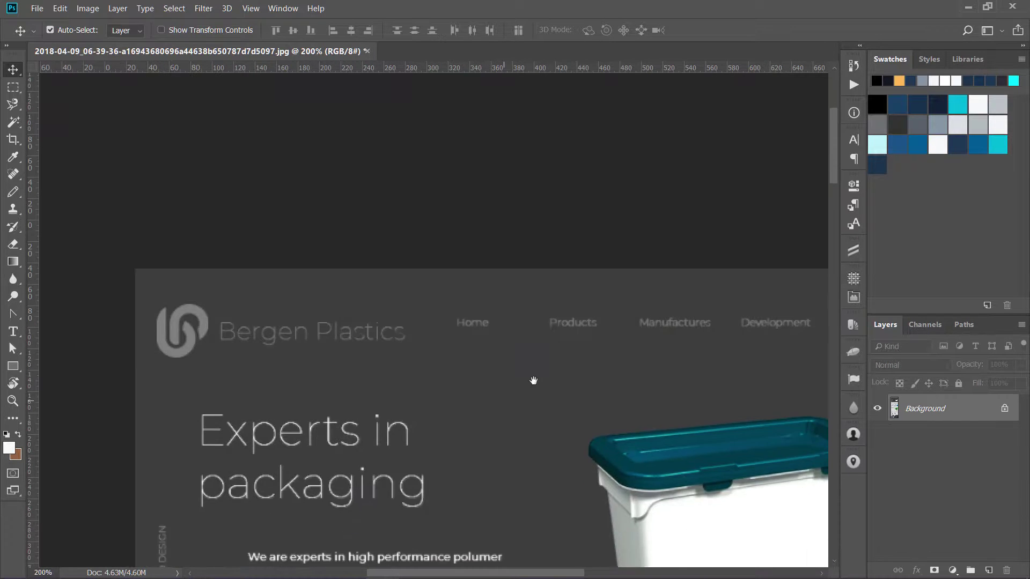
pyautogui.moveTo(532, 379); pyautogui.dragTo(529, 275)
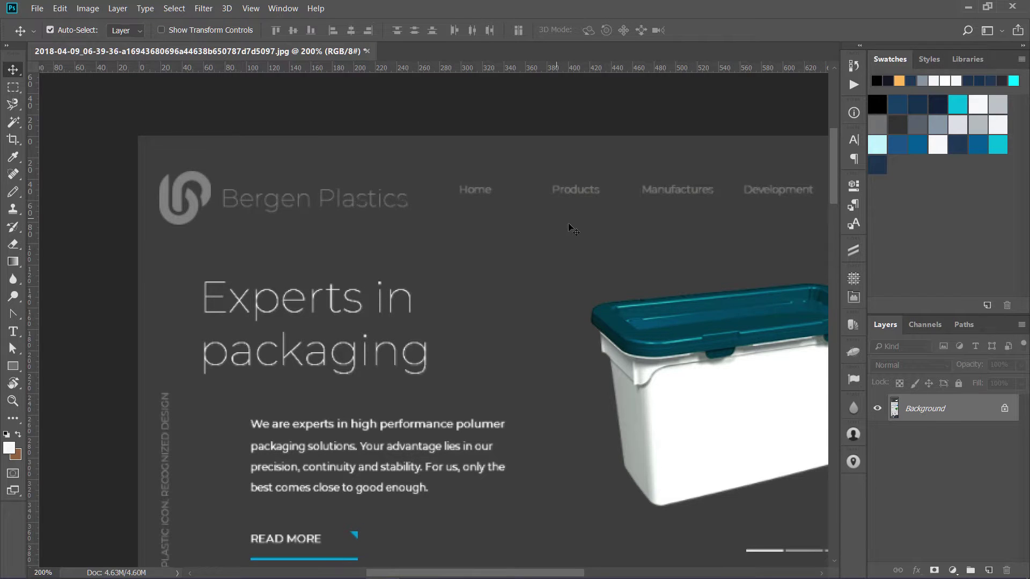
pyautogui.moveTo(568, 223); pyautogui.dragTo(432, 218)
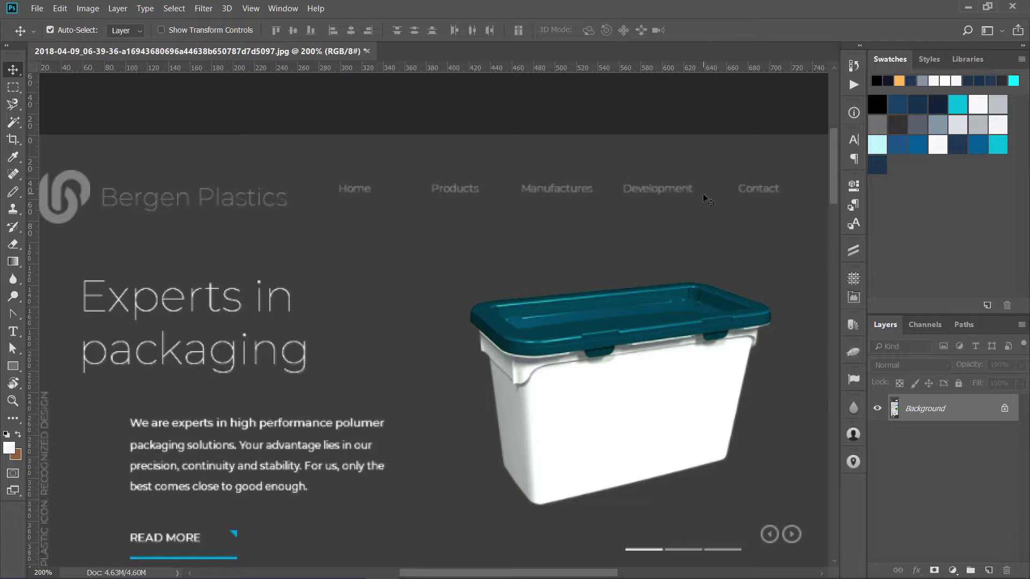
pyautogui.moveTo(689, 246); pyautogui.dragTo(533, 202)
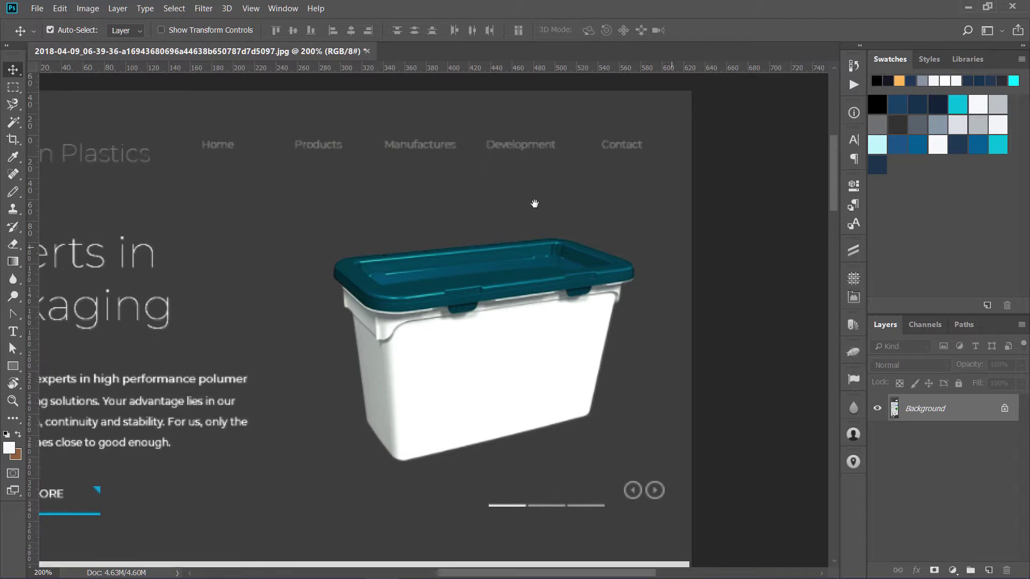
# - Measure the vertical strip under the Contact link with a rectangular marquee, then deselect
pyautogui.click(11, 88)
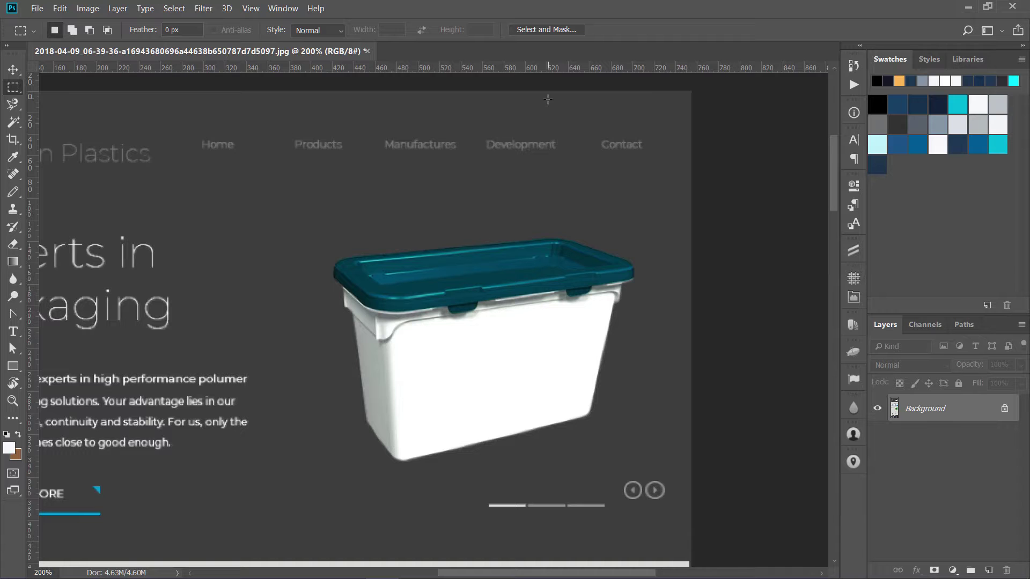
pyautogui.moveTo(550, 99); pyautogui.dragTo(643, 541)
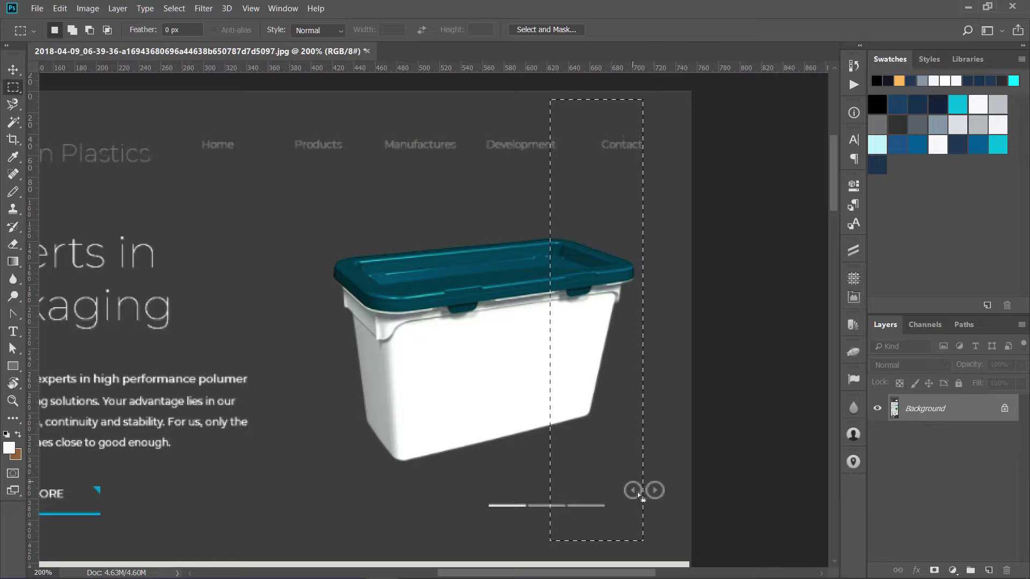
pyautogui.click(584, 448)
# - Zoom out to the whole page and measure the areas around the hero product and hero heading
pyautogui.scroll(-5, 589, 418)
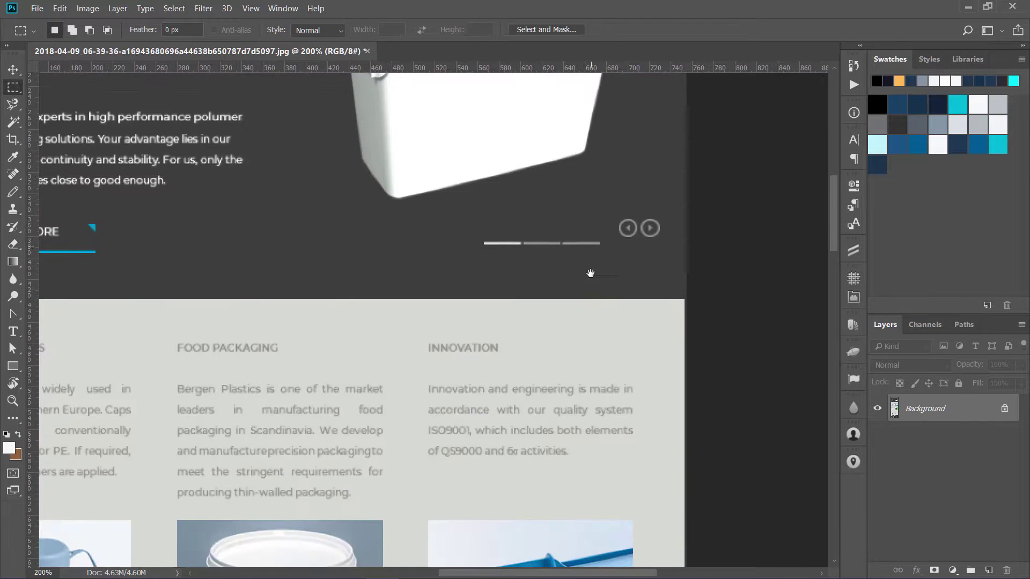
pyautogui.moveTo(590, 274); pyautogui.dragTo(591, 230)
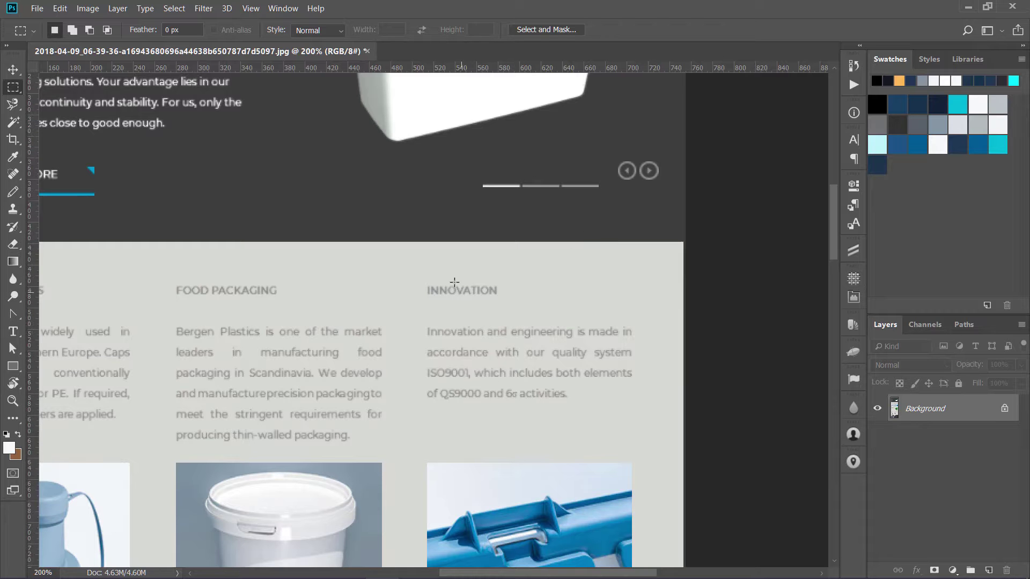
pyautogui.hotkey('ctrl', '-')
pyautogui.hotkey('ctrl', '-')
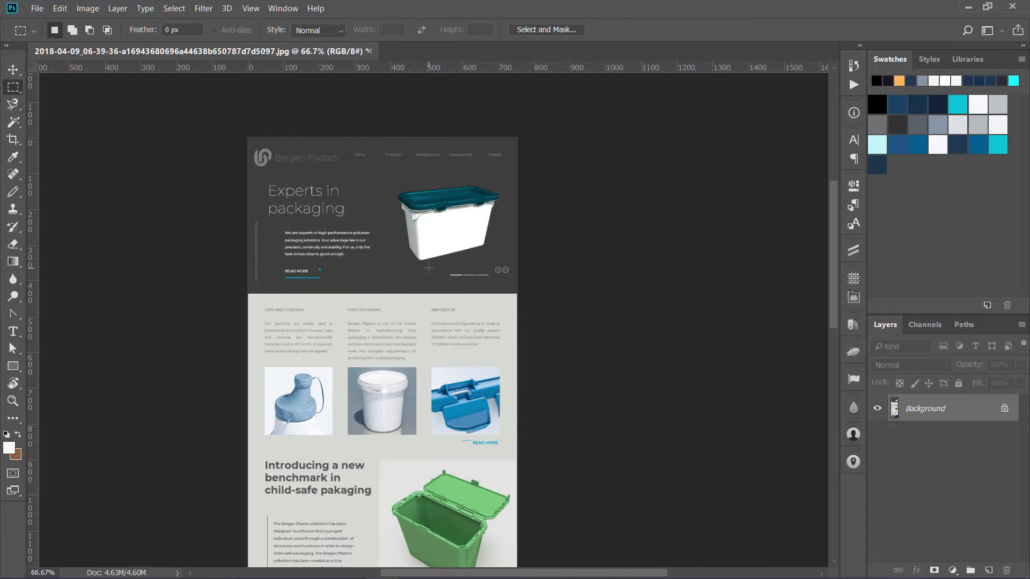
pyautogui.moveTo(378, 173); pyautogui.dragTo(502, 289)
pyautogui.moveTo(264, 177); pyautogui.dragTo(383, 285)
pyautogui.click(384, 285)
# - Marquee the Caps and closures, Food Packaging and Innovation columns in turn to compare widths, then deselect
pyautogui.moveTo(264, 296); pyautogui.dragTo(333, 443)
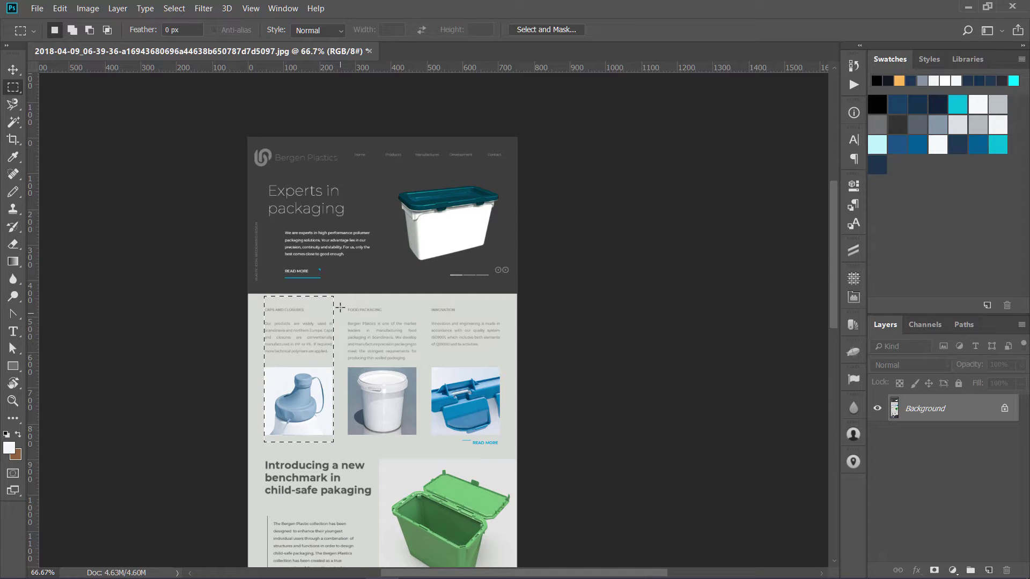
pyautogui.moveTo(336, 296); pyautogui.dragTo(422, 448)
pyautogui.moveTo(421, 292); pyautogui.dragTo(509, 459)
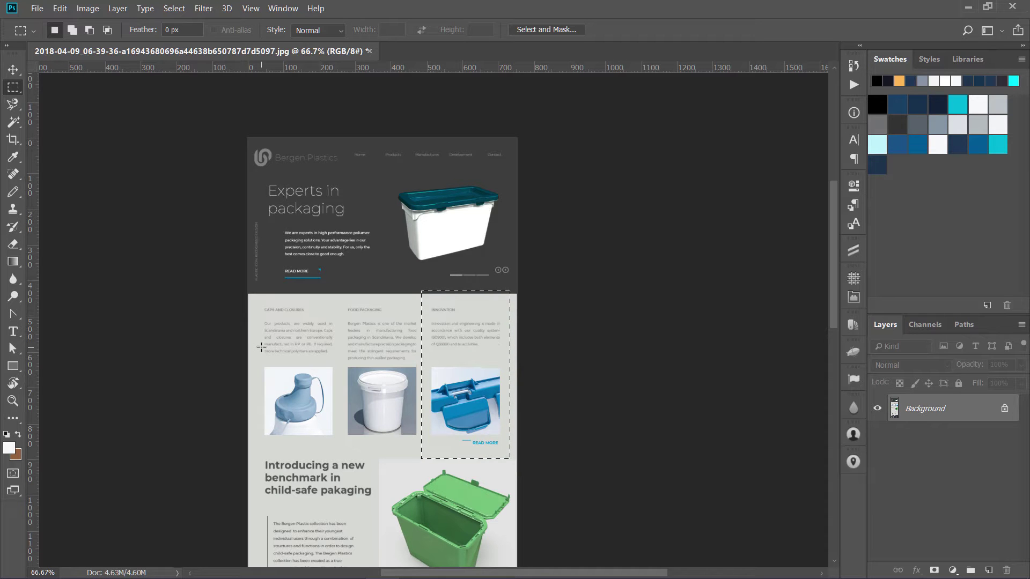
pyautogui.click(303, 330)
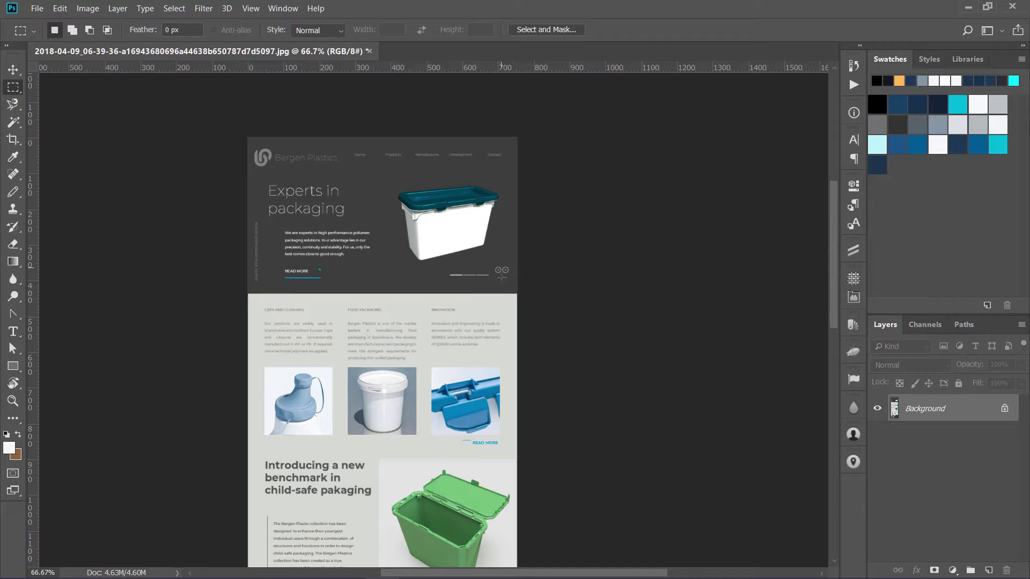
pyautogui.scroll(-3, 448, 402)
pyautogui.scroll(-2, 449, 402)
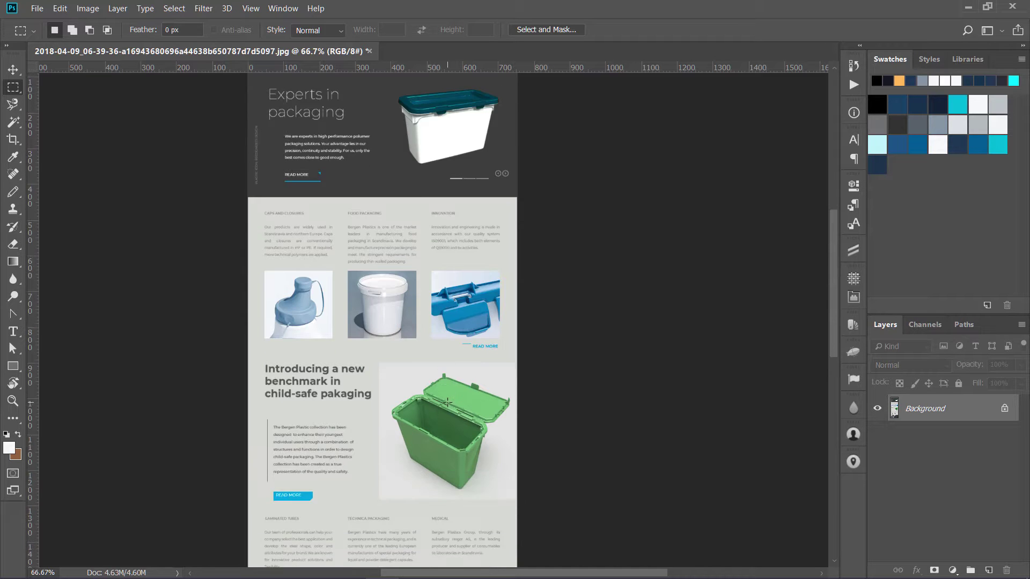
pyautogui.moveTo(385, 361); pyautogui.dragTo(516, 516)
pyautogui.click(503, 501)
pyautogui.scroll(2, 477, 327)
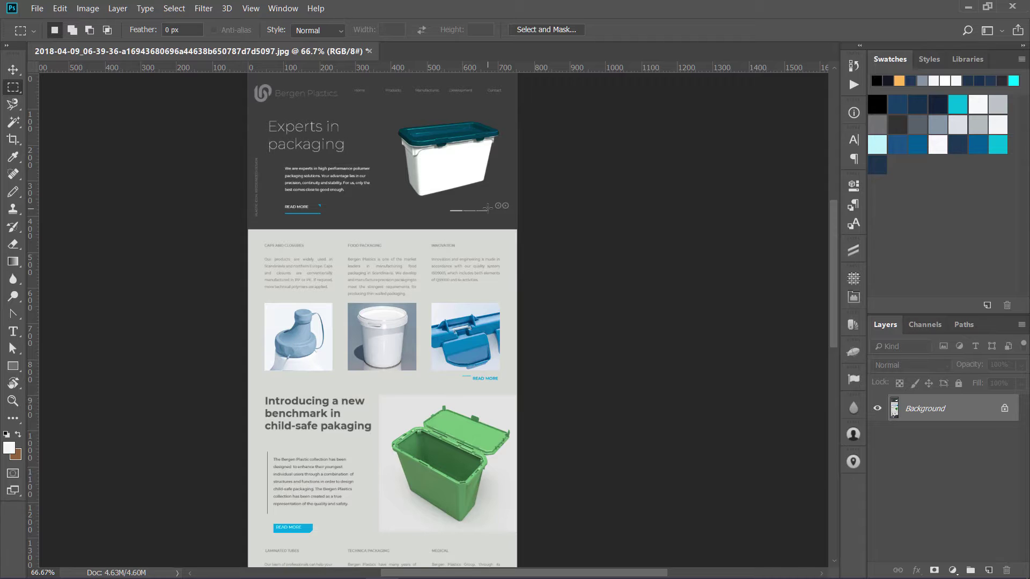
pyautogui.scroll(-10, 455, 356)
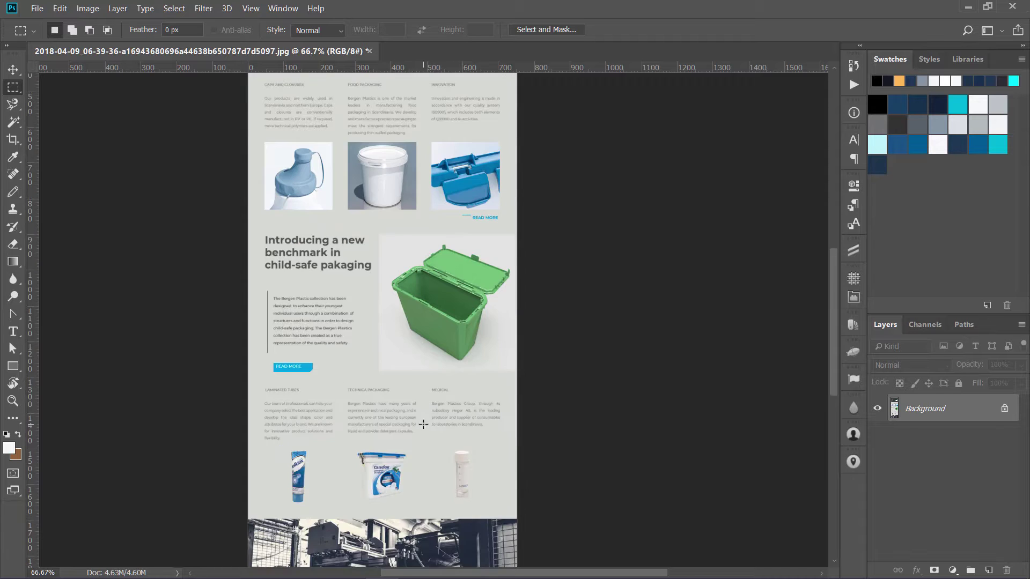
pyautogui.scroll(-5, 423, 424)
pyautogui.scroll(-4, 423, 424)
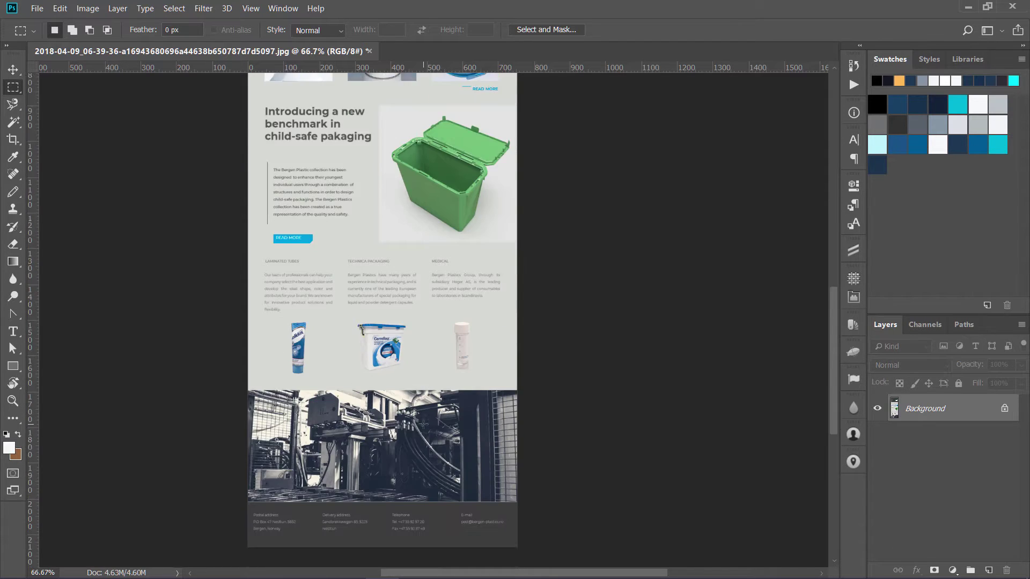
pyautogui.scroll(16, 422, 418)
pyautogui.scroll(5, 421, 418)
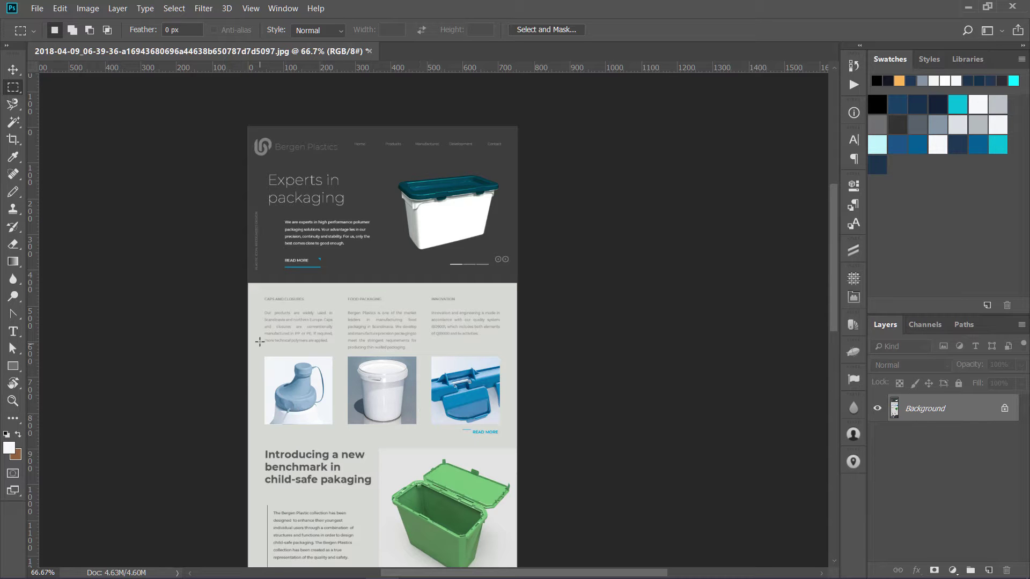
pyautogui.moveTo(277, 249); pyautogui.dragTo(318, 268)
pyautogui.click(277, 261)
pyautogui.moveTo(252, 135); pyautogui.dragTo(510, 160)
pyautogui.click(496, 170)
pyautogui.press('v')
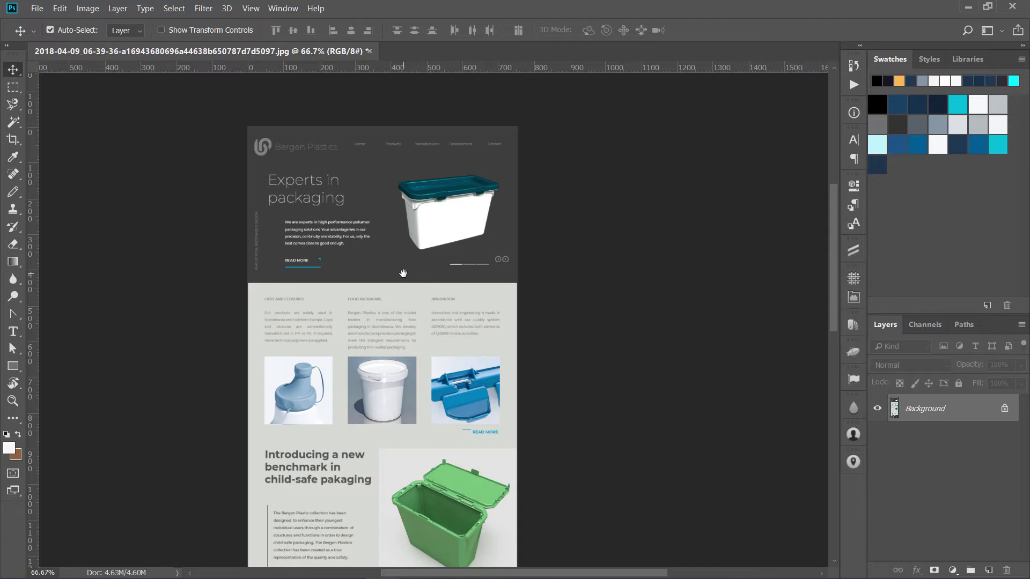
pyautogui.moveTo(359, 399); pyautogui.dragTo(472, 266)
pyautogui.press('m')
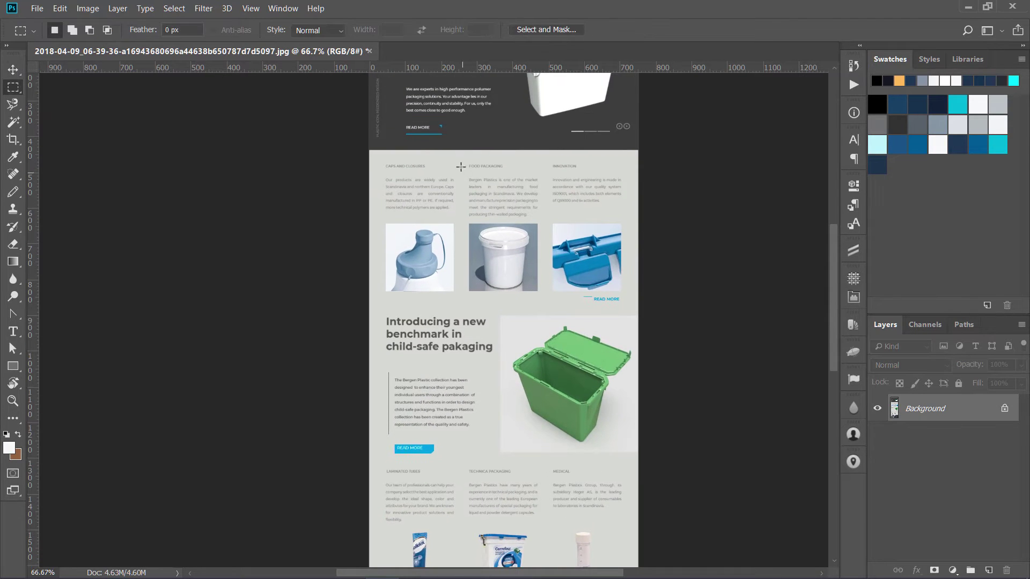
pyautogui.moveTo(459, 165); pyautogui.dragTo(539, 228)
pyautogui.click(537, 241)
pyautogui.moveTo(467, 173); pyautogui.dragTo(541, 224)
pyautogui.click(541, 223)
pyautogui.moveTo(468, 363); pyautogui.dragTo(462, 260)
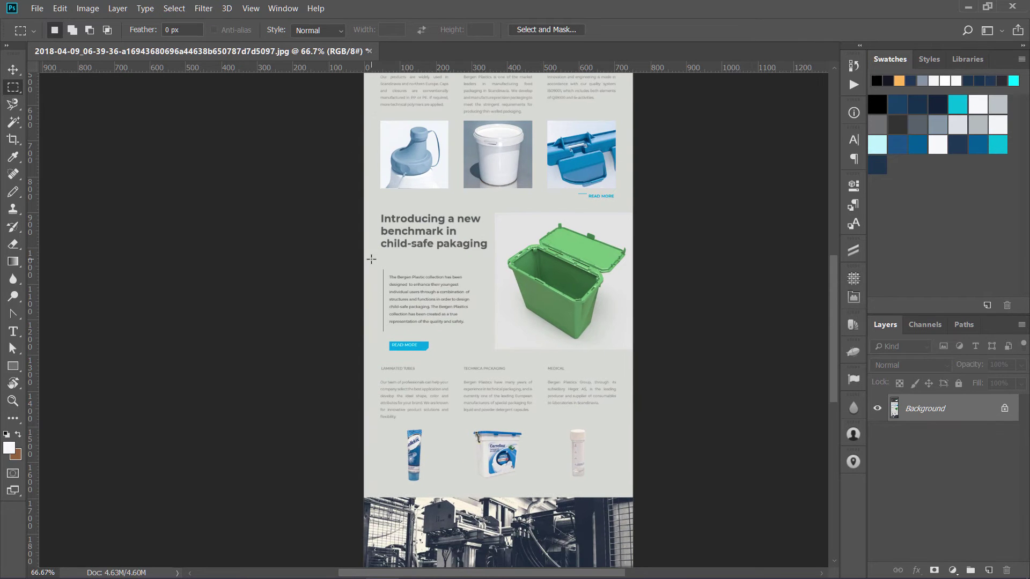
pyautogui.moveTo(371, 260); pyautogui.dragTo(466, 337)
pyautogui.click(396, 245)
pyautogui.moveTo(376, 211); pyautogui.dragTo(479, 296)
pyautogui.click(482, 278)
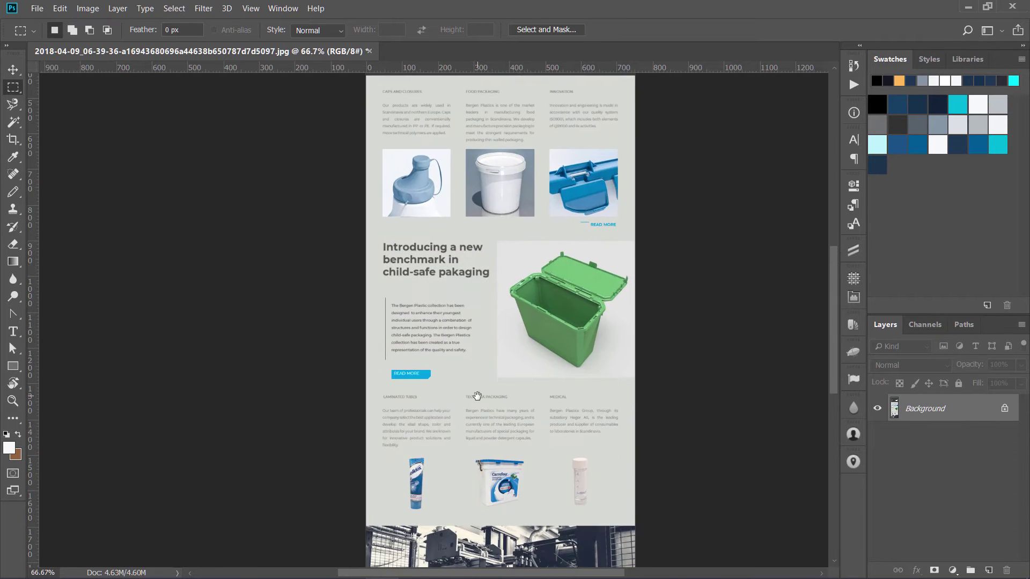
pyautogui.moveTo(476, 395); pyautogui.dragTo(462, 258)
pyautogui.moveTo(469, 317); pyautogui.dragTo(485, 515)
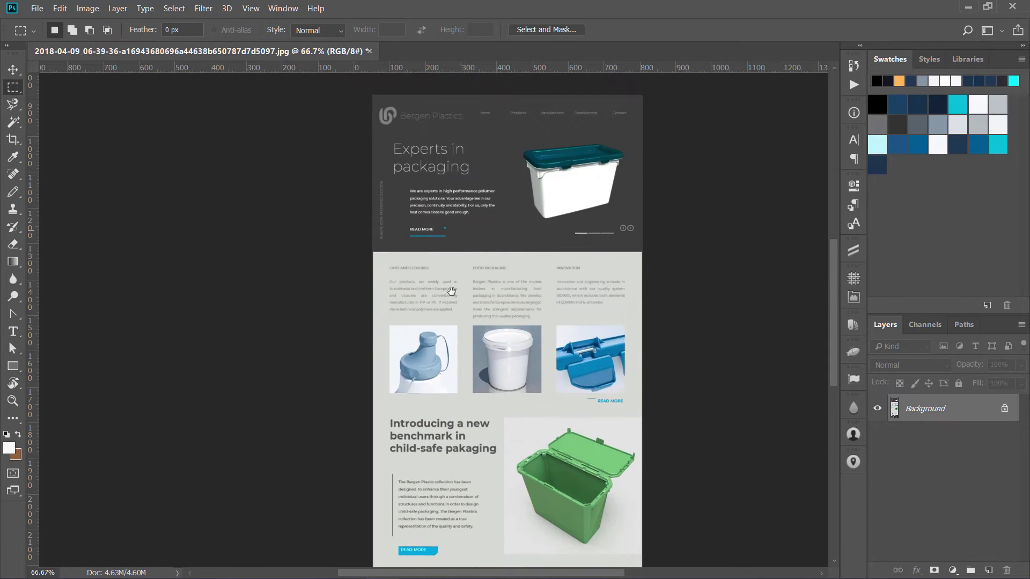
pyautogui.moveTo(444, 381); pyautogui.dragTo(380, 255)
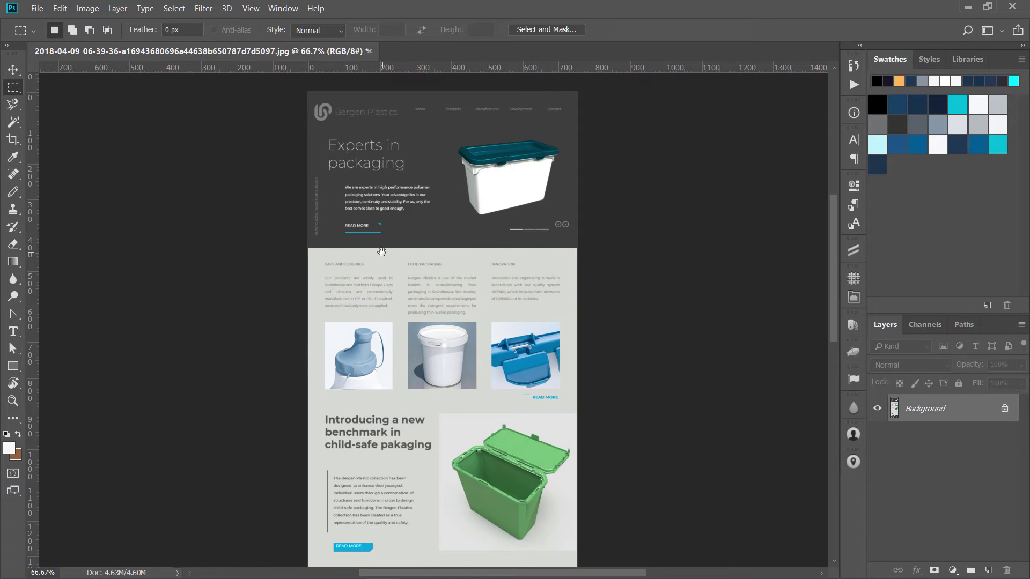